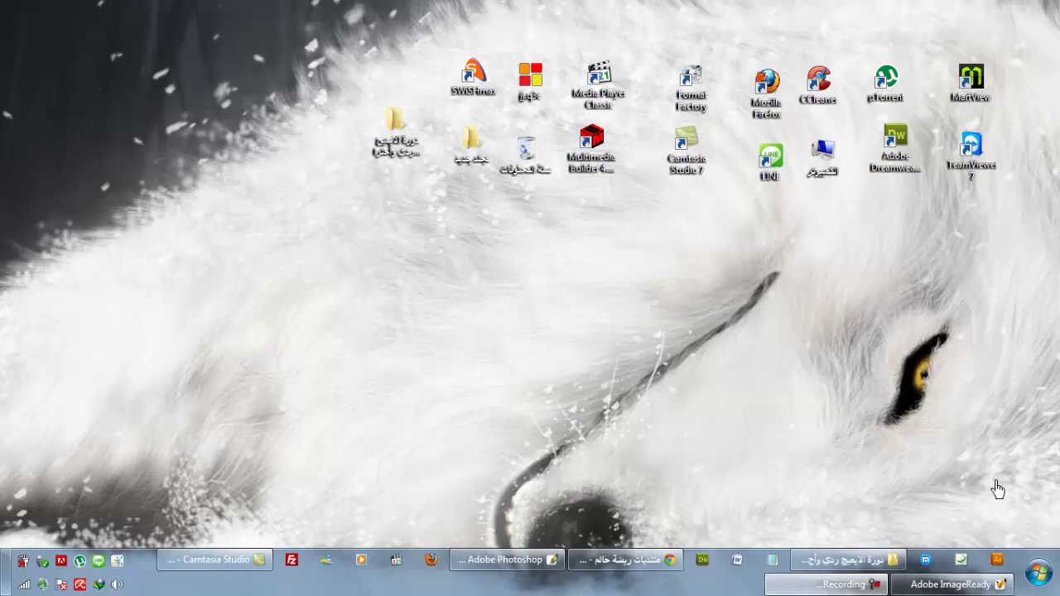
- Switch to the winter tree image open in Adobe Photoshop
click(534, 561)
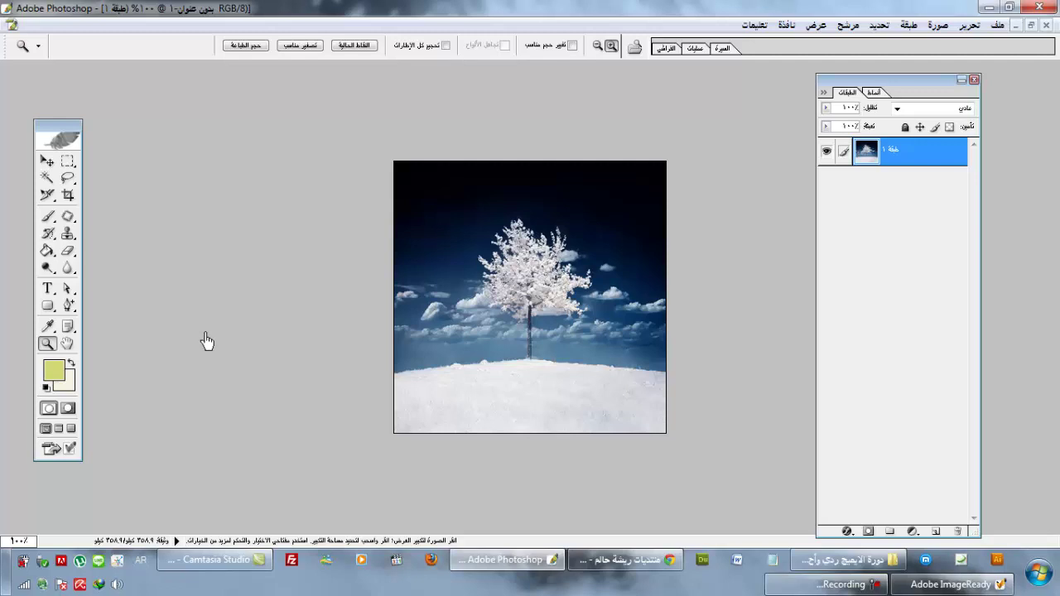
- Draw a tall rounded rectangle in the image's lower-right corner and set its fill colour to red F50000
click(47, 308)
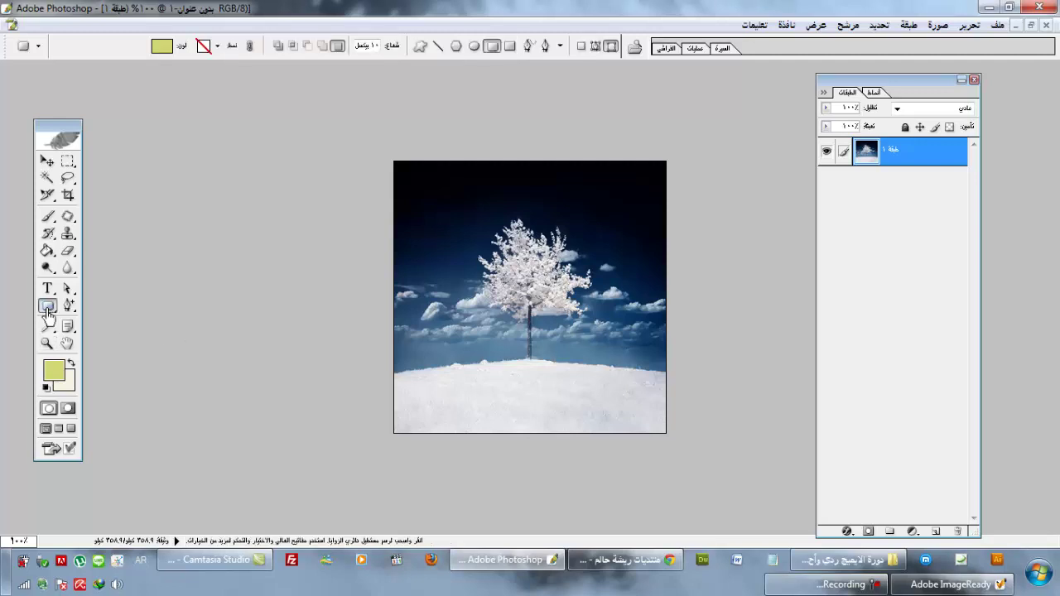
drag(665, 332, 623, 437)
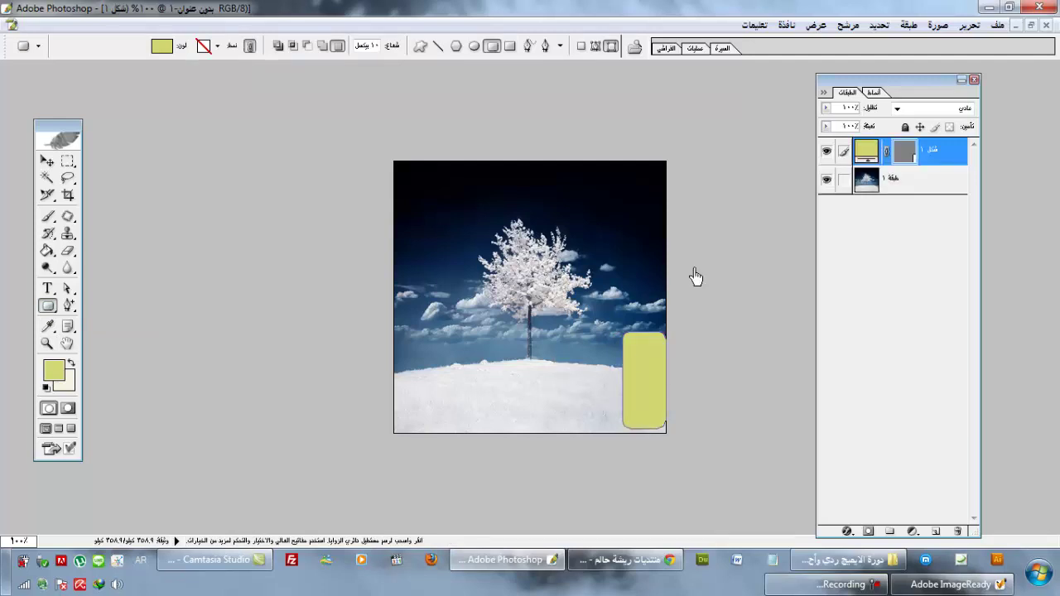
double_click(867, 149)
drag(244, 303, 122, 341)
drag(303, 307, 355, 161)
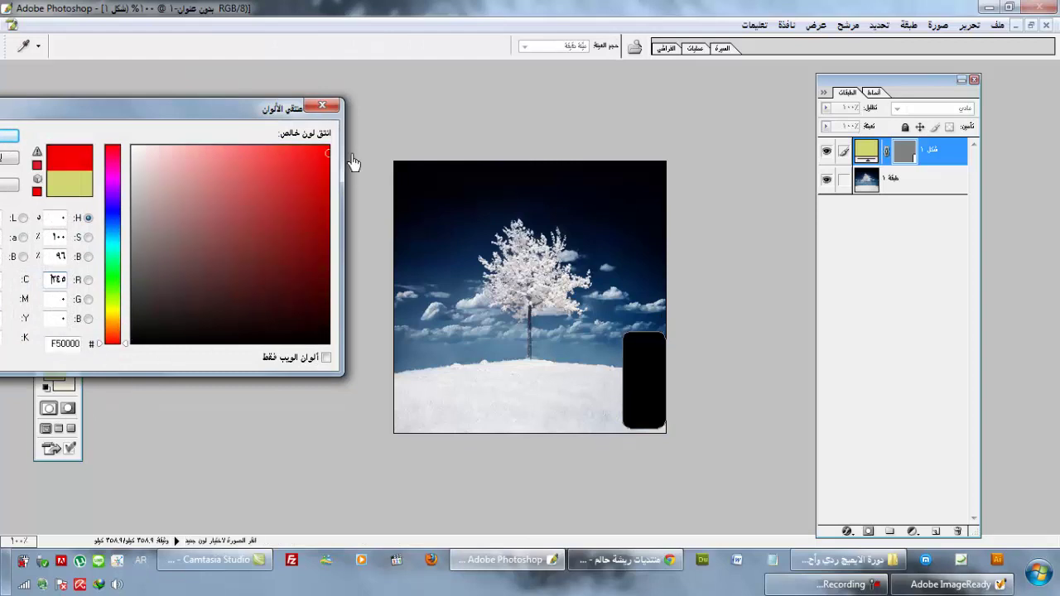
key(Return)
- Move the red rectangle across to the image's lower-left edge and delete its shape layer
key(v)
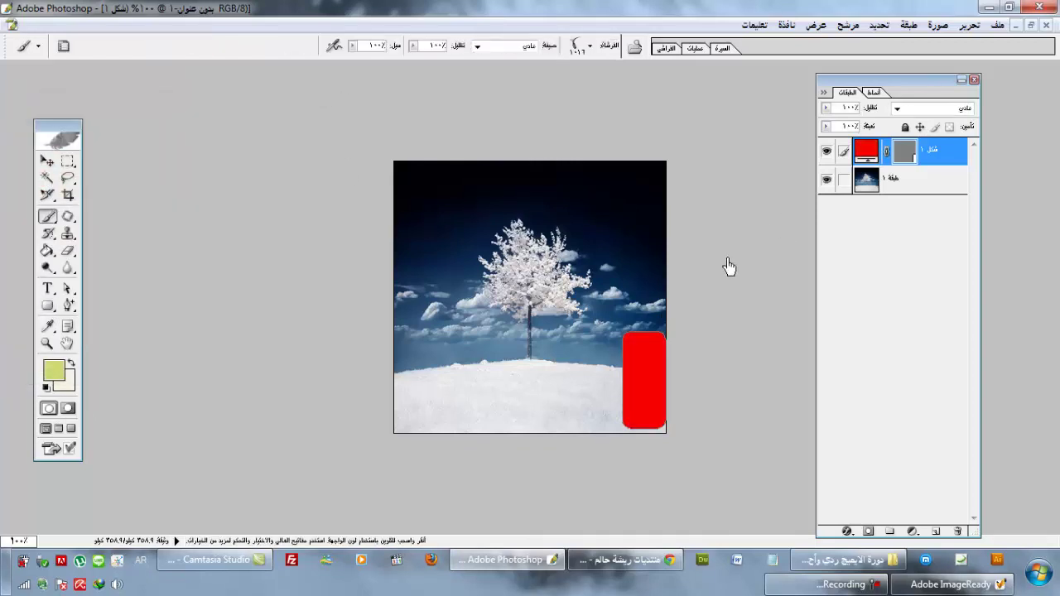
drag(652, 353, 397, 359)
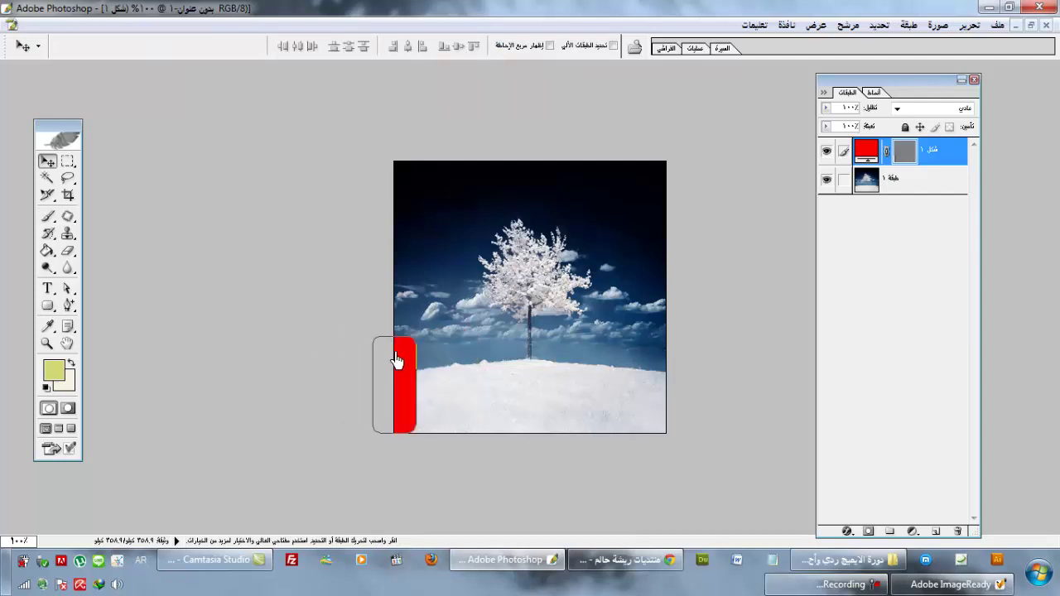
click(958, 531)
key(Return)
click(959, 531)
key(Return)
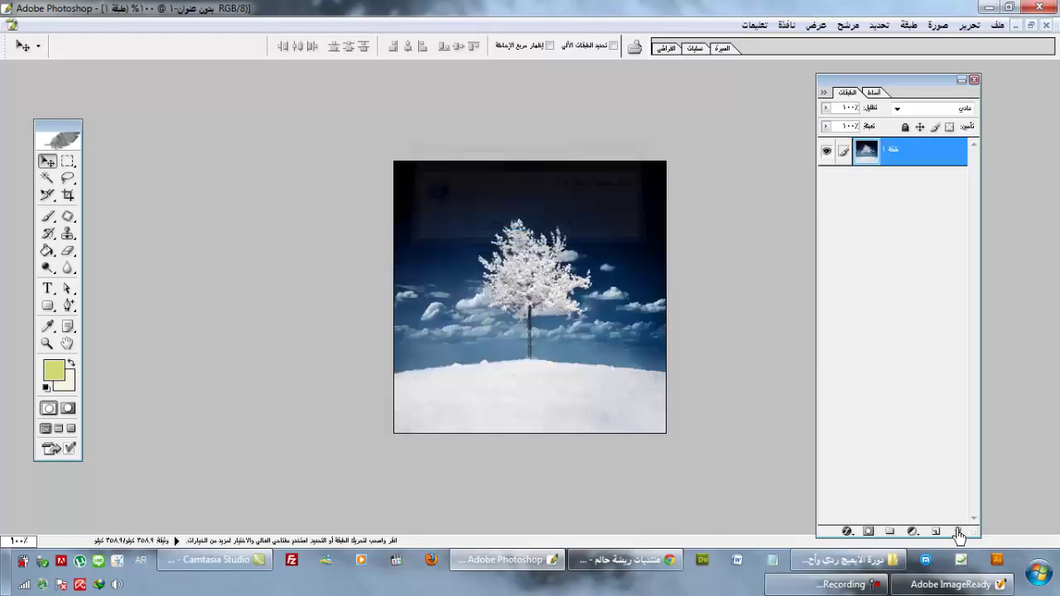
key(z)
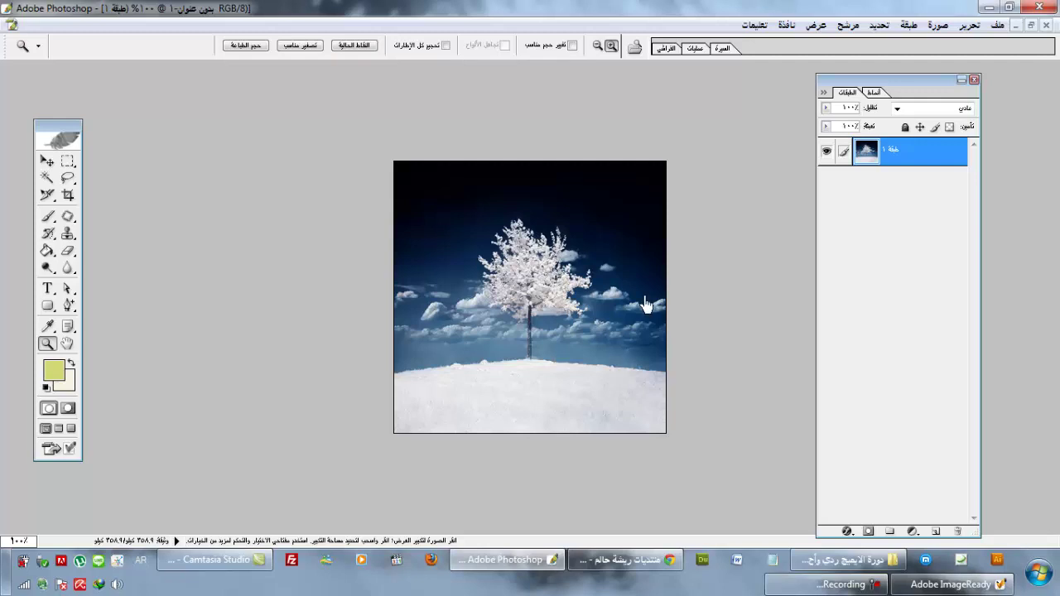
- Add a text layer reading "متى يجي البرد" on the snow in the lower part of the image
click(48, 289)
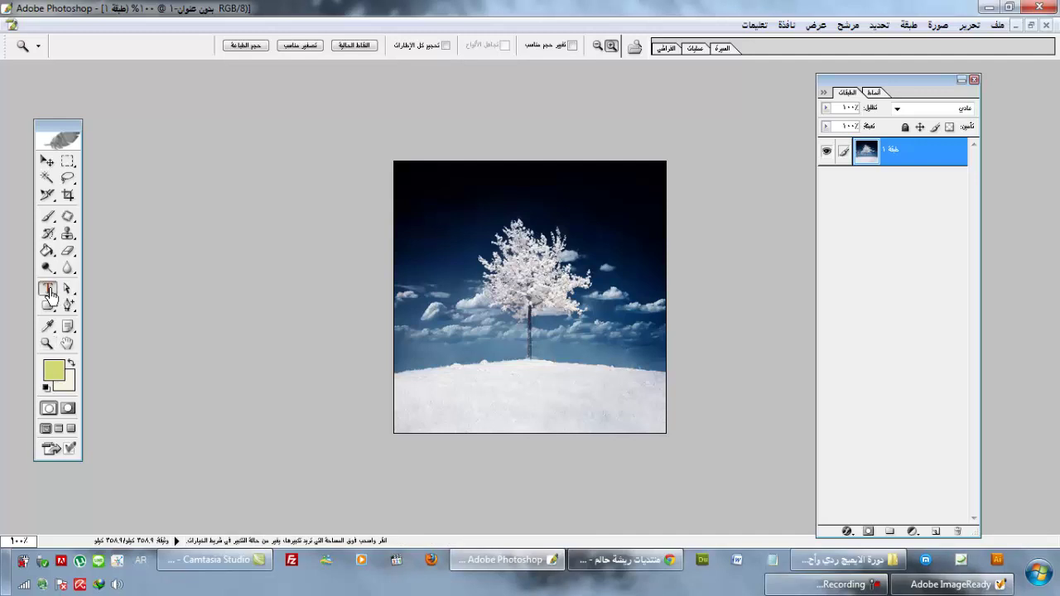
click(574, 417)
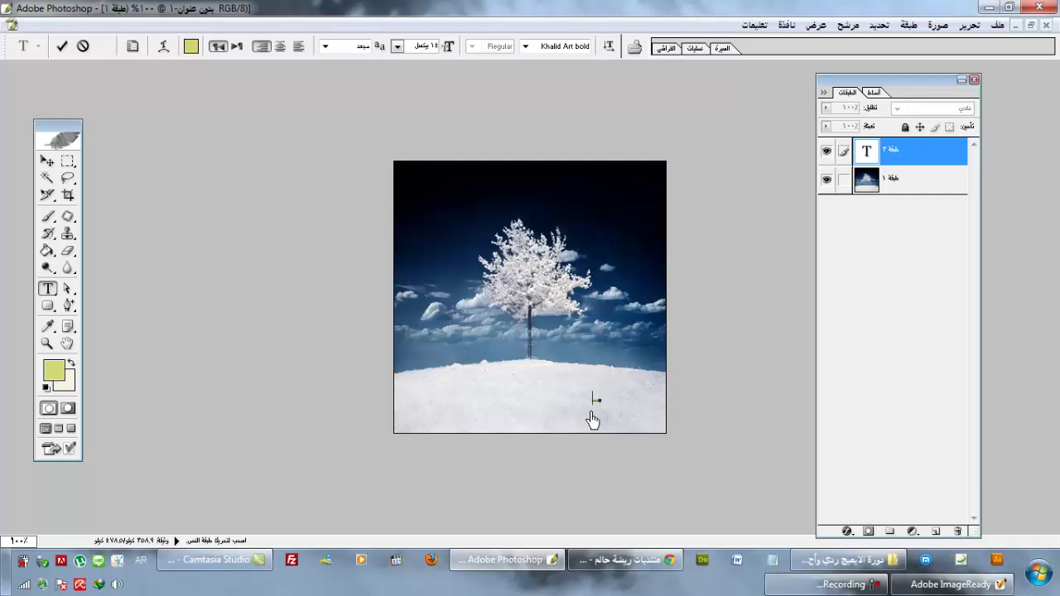
key(alt+shift)
key(ctrl+a)
key(BackSpace)
- Set the "متى يجي البرد" text to 29 px and give it a dark blue colour, committing the text
key(ctrl+a)
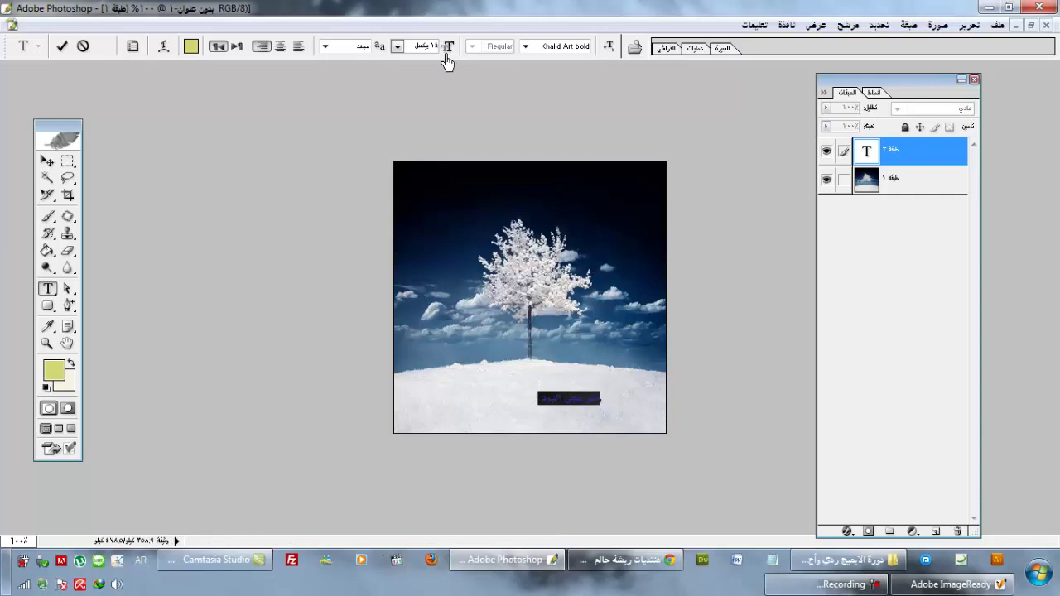
mouse_move(447, 60)
mouse_down()
mouse_move(471, 64)
mouse_move(456, 69)
mouse_up()
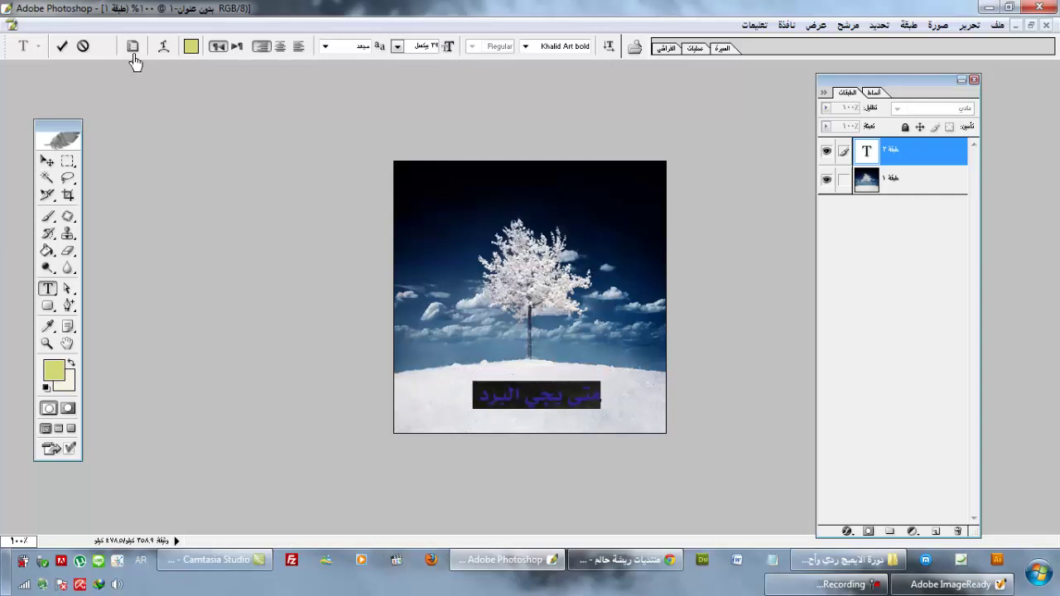
click(191, 46)
click(609, 266)
drag(314, 297, 260, 260)
key(Return)
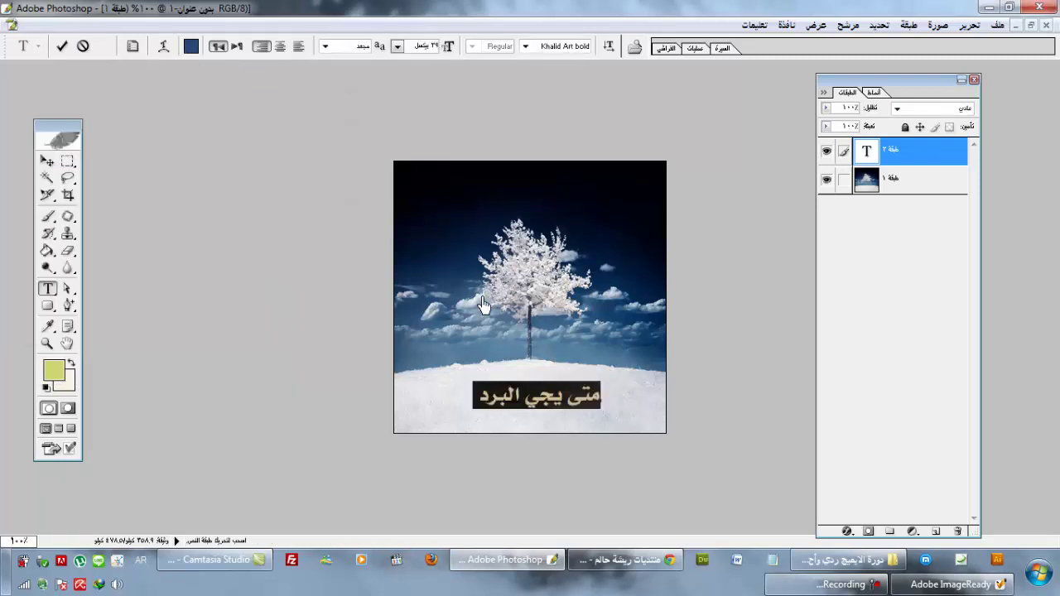
click(58, 48)
- Add a second text layer reading "ريشة حالم" at 18 px in the image's upper-left corner
click(437, 189)
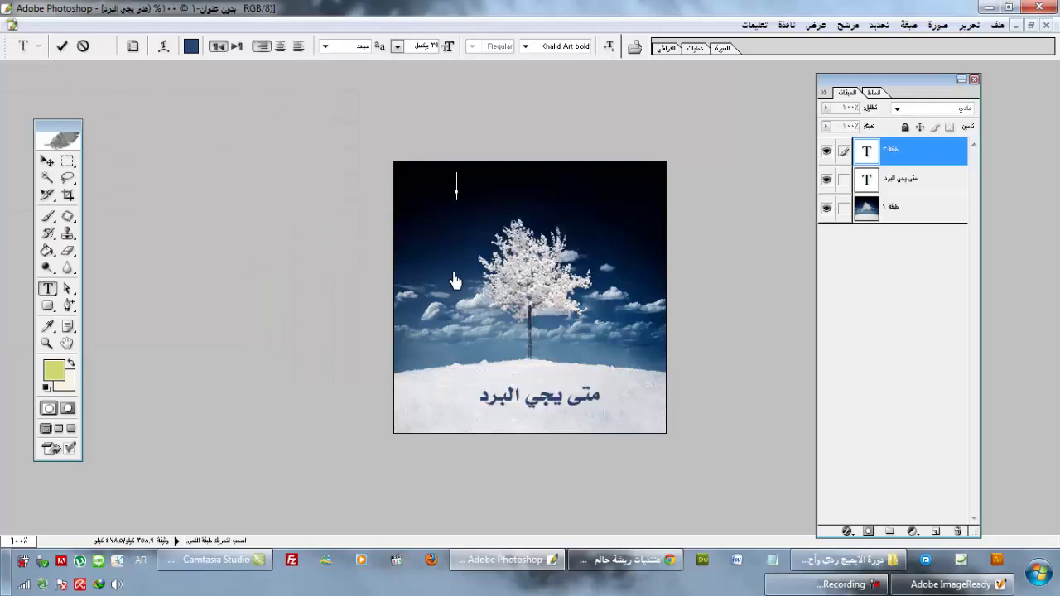
text(ريشة ح)
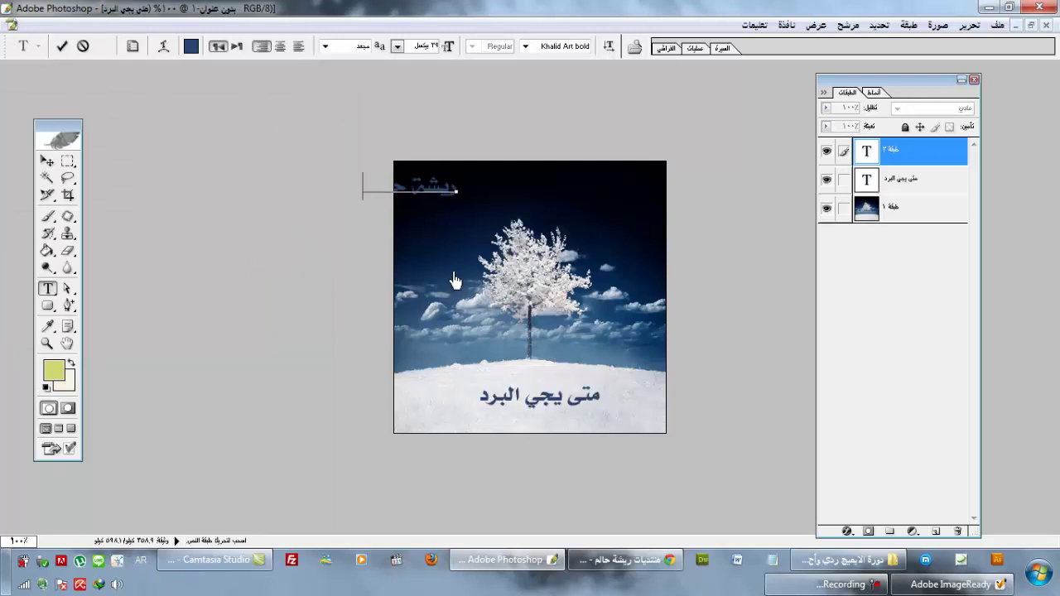
key(ctrl+a)
drag(451, 48, 454, 264)
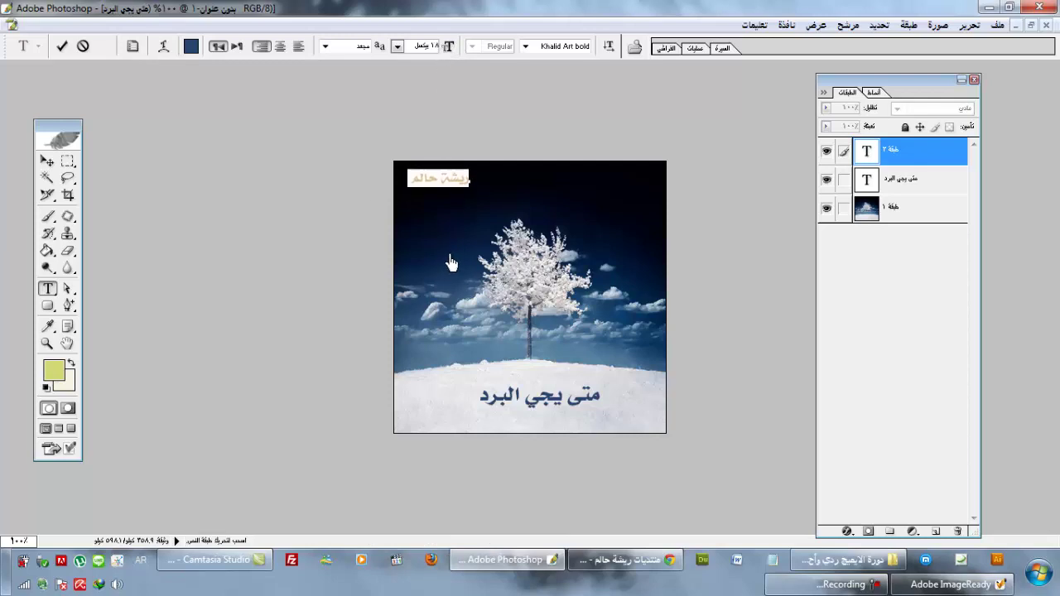
click(61, 47)
- Recolour the "ريشة حالم" text light grey DBDDE2, sampled from the snow
click(189, 48)
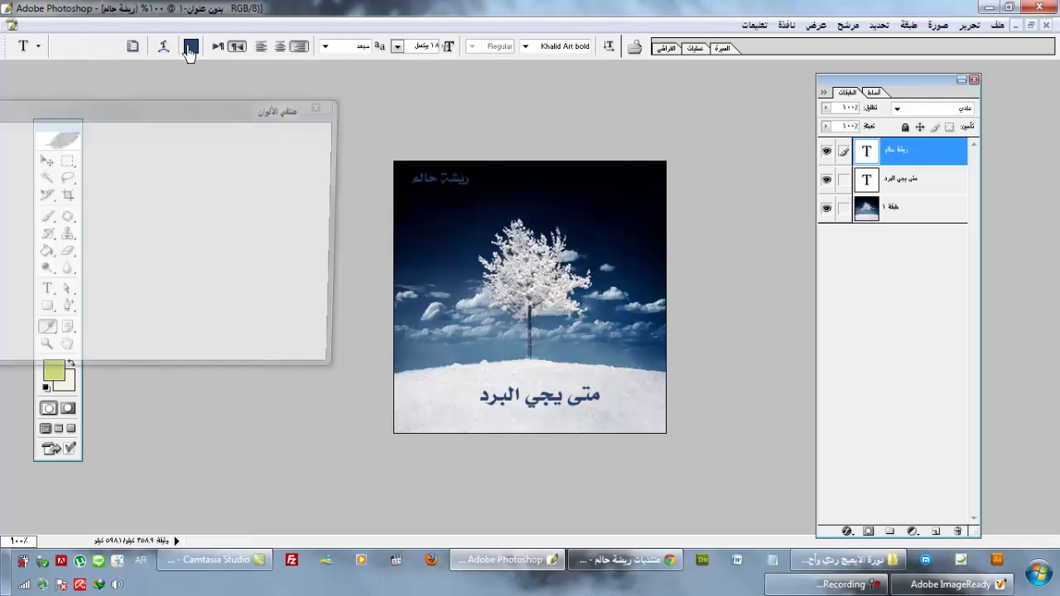
click(508, 418)
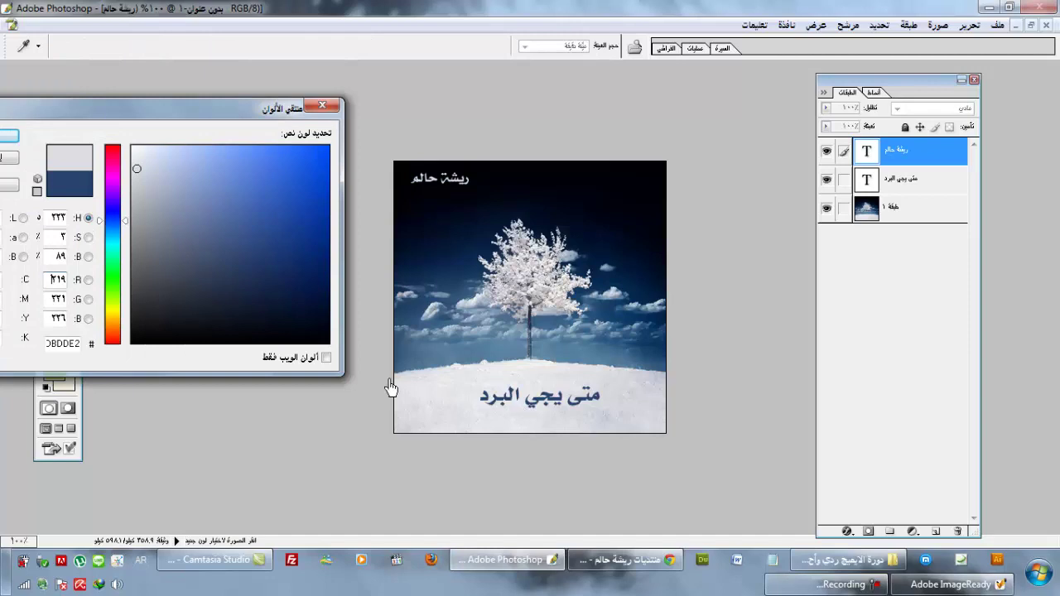
key(Return)
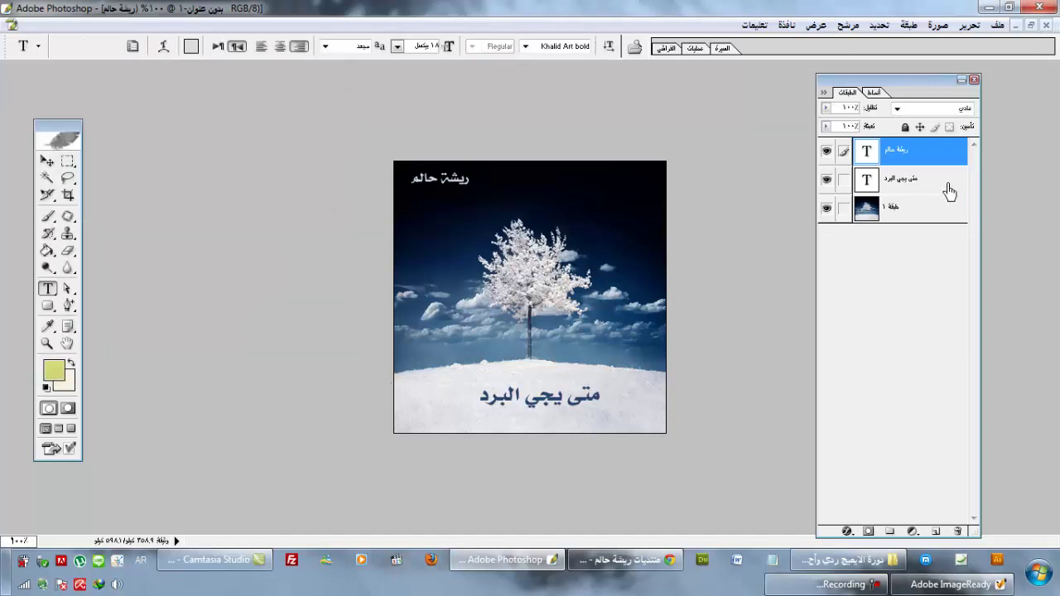
- Move the "متى يجي البرد" text layer across the snow until it sits almost entirely beyond the image's right edge
click(948, 191)
key(v)
drag(512, 397, 557, 404)
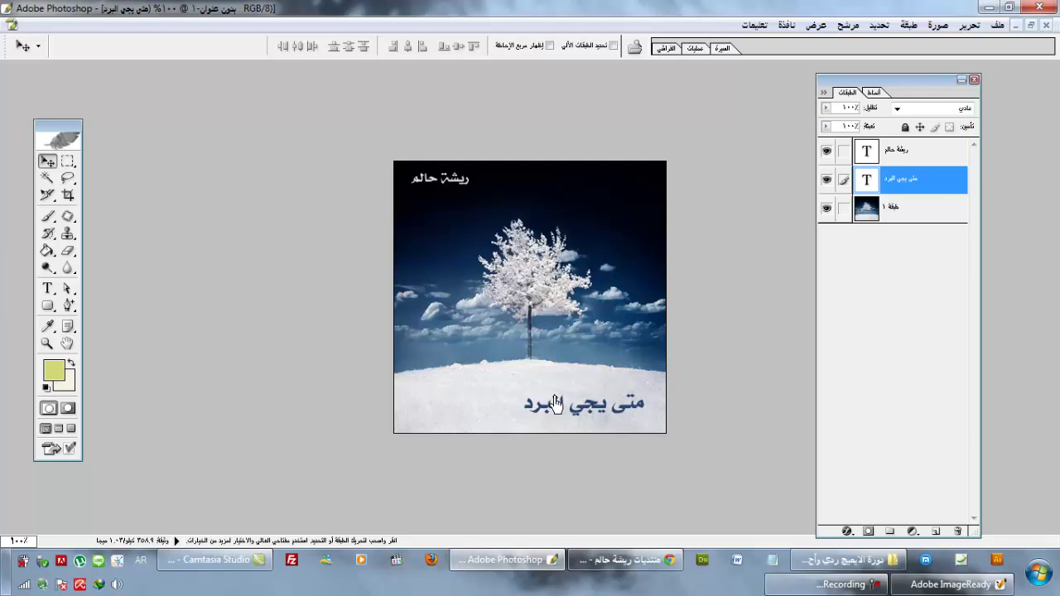
drag(554, 403, 562, 406)
click(47, 161)
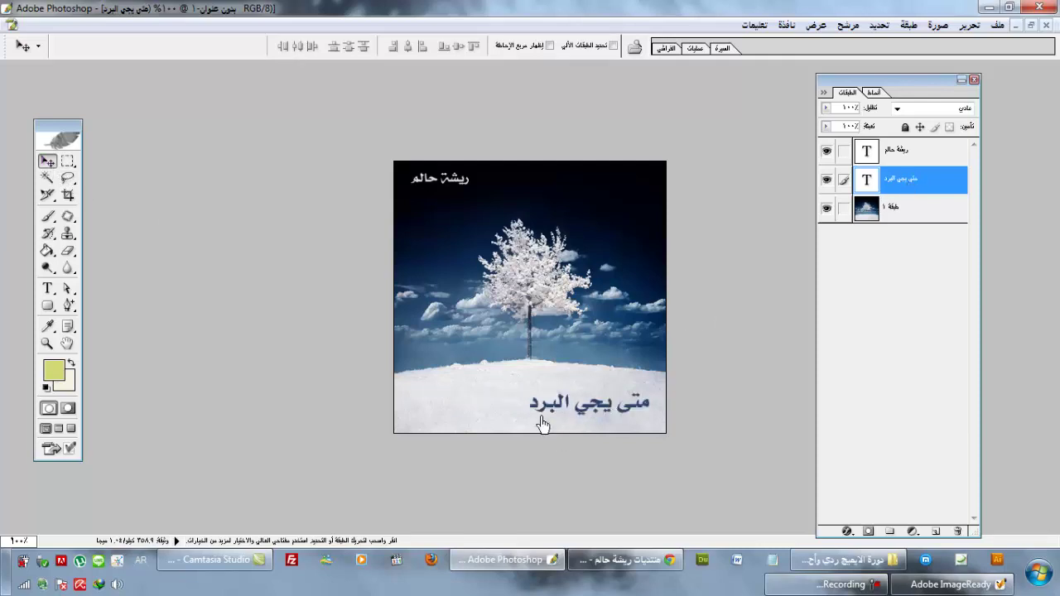
drag(545, 424, 669, 429)
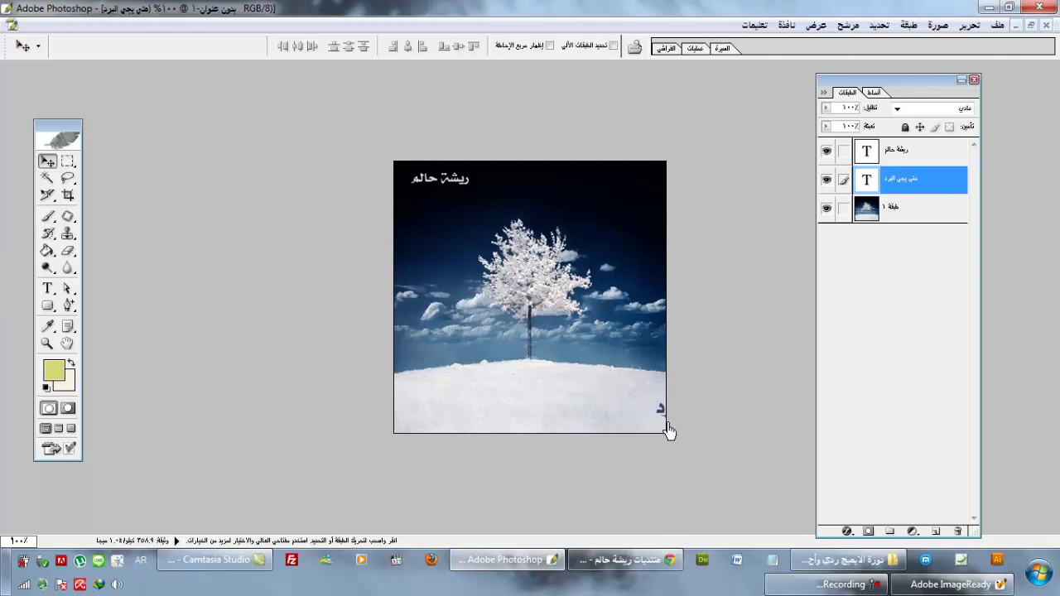
- Continue editing the image in Adobe ImageReady, with the document maximized and the animation window moved off the snow area
click(70, 452)
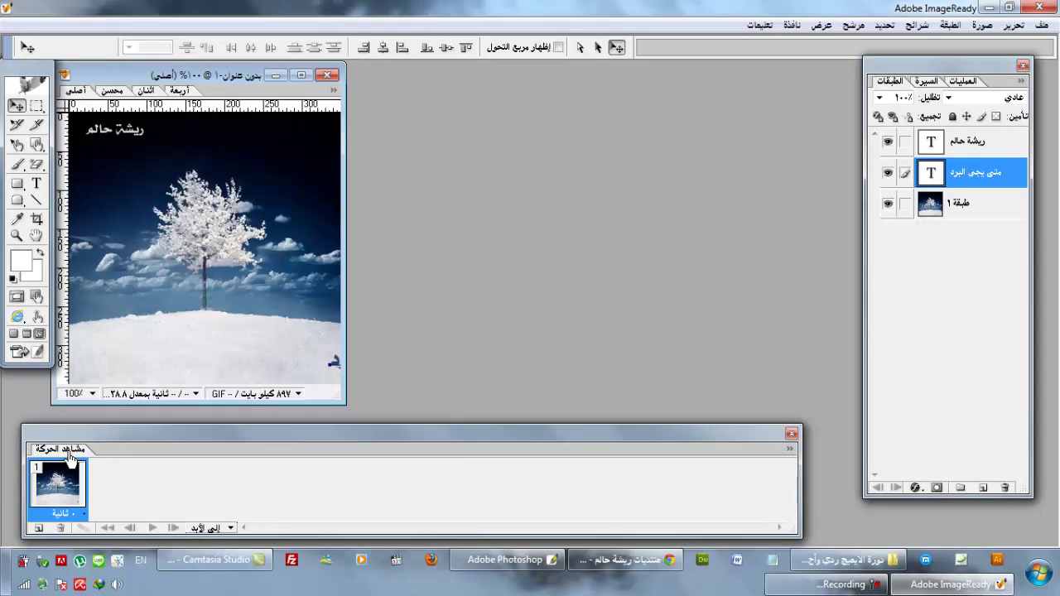
click(302, 74)
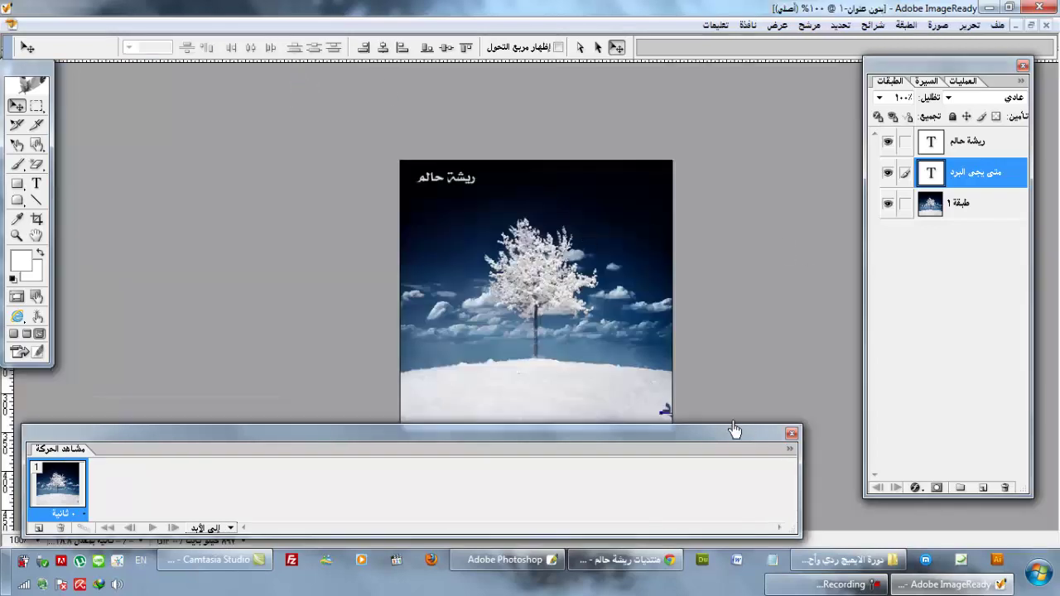
drag(733, 436, 733, 443)
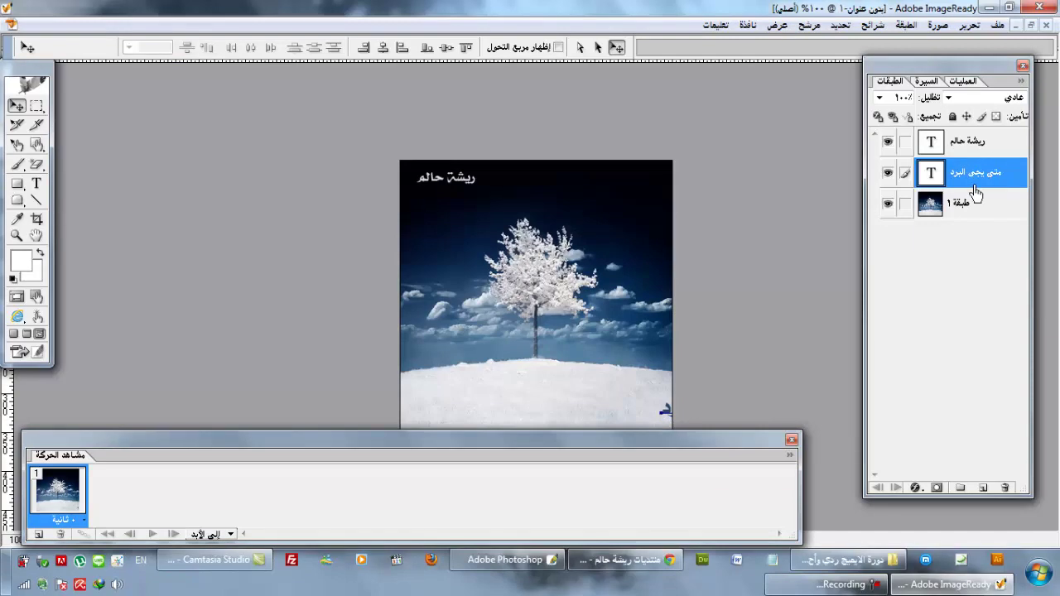
click(18, 112)
drag(677, 444, 700, 73)
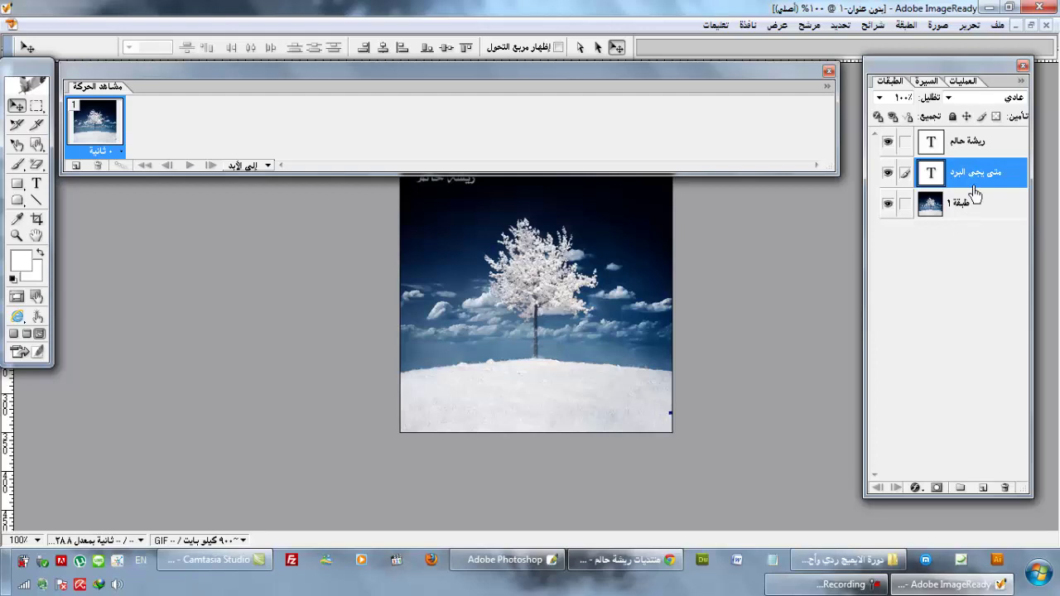
- Duplicate the first animation frame and, in the second frame, shift the "متى يجي البرد" text horizontally from the image's right edge to about the snow's centre
click(76, 165)
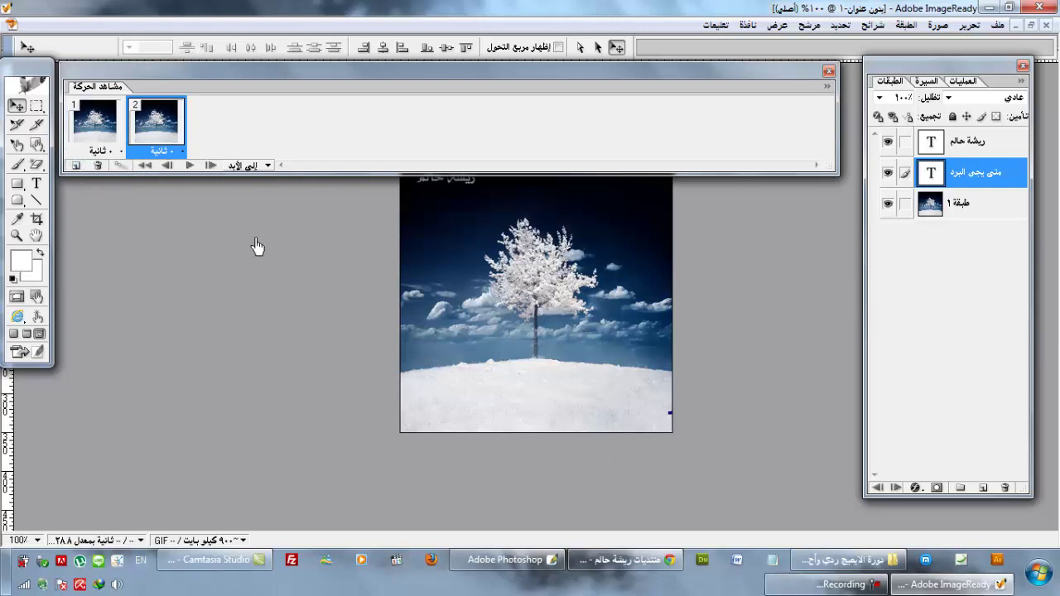
key(Left)
key(Left)
key(Left)
key(Left)
key(Left)
key(Left)
key(Left)
key(Left)
key(Left)
key(Left)
key(Left)
key(Left)
key(Left)
key(Left)
key(Left)
key(Left)
key(Left)
key(Left)
key(Left)
key(Left)
key(Left)
key(Left)
key(Left)
key(Left)
key(Left)
key(Left)
key(Left)
key(Left)
key(Left)
key(Left)
key(Left)
key(Left)
key(Left)
key(Left)
key(Left)
key(Left)
key(Left)
key(Left)
key(Left)
key(Left)
key(Left)
key(Left)
key(Left)
key(Left)
key(Left)
key(Left)
key(Left)
key(Left)
key(Left)
key(Left)
key(Left)
key(Left)
key(Left)
key(Left)
key(Left)
key(Left)
key(Left)
key(Left)
key(Left)
key(Left)
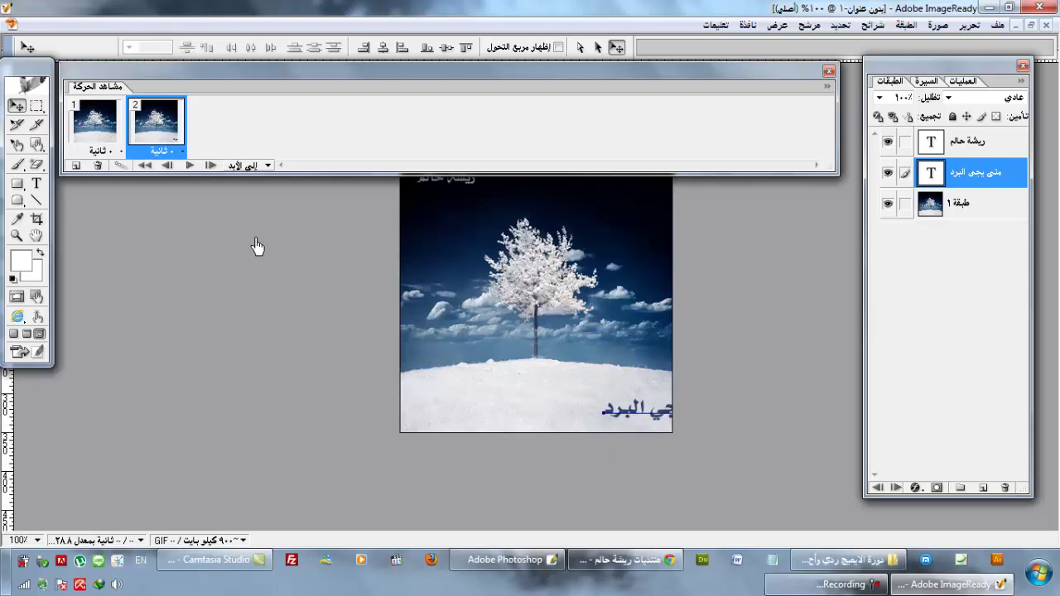
key(Left)
key(Left)
key(Left)
key(Left)
key(Left)
key(Left)
key(Left)
key(Left)
key(Left)
key(Left)
key(Left)
key(Left)
key(Left)
key(Left)
key(Left)
key(Left)
key(Left)
key(Left)
key(Left)
key(Left)
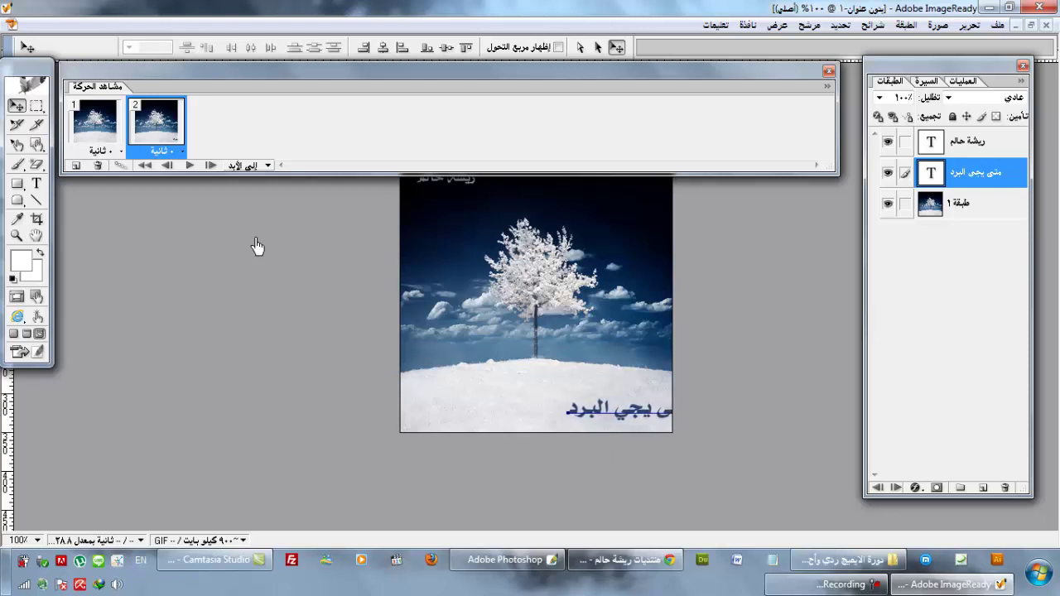
key(Left)
key(Left)
key(Left)
key(Left)
key(Left)
key(Left)
key(Left)
key(Left)
key(Left)
key(Left)
key(Left)
key(Left)
key(Left)
key(Left)
key(Left)
key(Left)
key(Left)
key(Left)
key(Left)
key(Left)
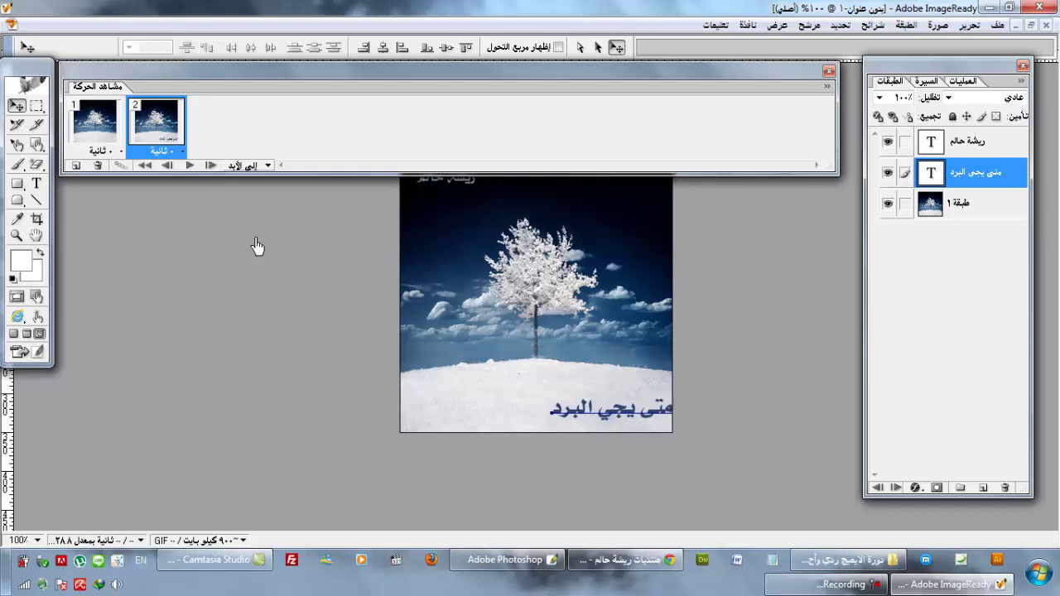
key(Left)
key(Left)
key(Left)
key(Left)
key(Left)
key(Left)
key(Left)
key(Left)
key(Left)
key(Left)
key(Left)
key(Left)
key(Left)
key(Left)
key(Left)
key(Left)
key(Left)
key(Left)
key(Left)
key(Left)
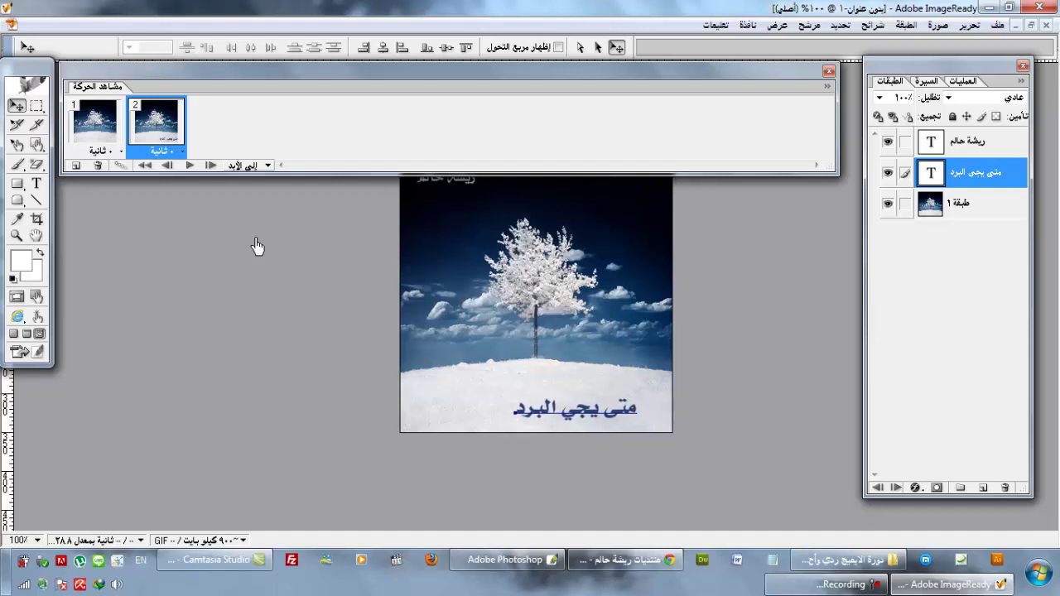
key(Left)
key(Left)
key(Left)
key(Left)
key(Left)
key(Left)
key(Left)
key(Left)
key(Left)
key(Left)
key(Left)
key(Left)
key(Left)
key(Left)
key(Left)
key(Left)
key(Left)
key(Left)
key(Left)
key(Left)
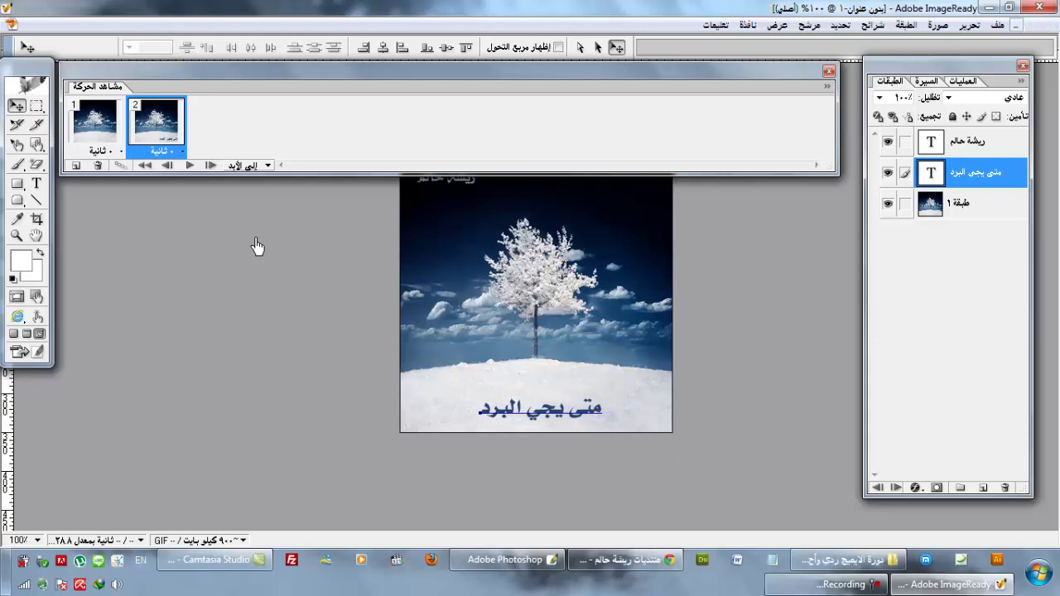
- In the second frame, keep shifting the "متى يجي البرد" text horizontally across the snow until it is entirely beyond the image's left edge
key(Left)
key(Left)
key(Left)
key(Left)
key(Left)
key(Left)
key(Left)
key(Left)
key(Left)
key(Left)
key(Left)
key(Left)
key(Left)
key(Left)
key(Left)
key(Left)
key(Left)
key(Left)
key(Left)
key(Left)
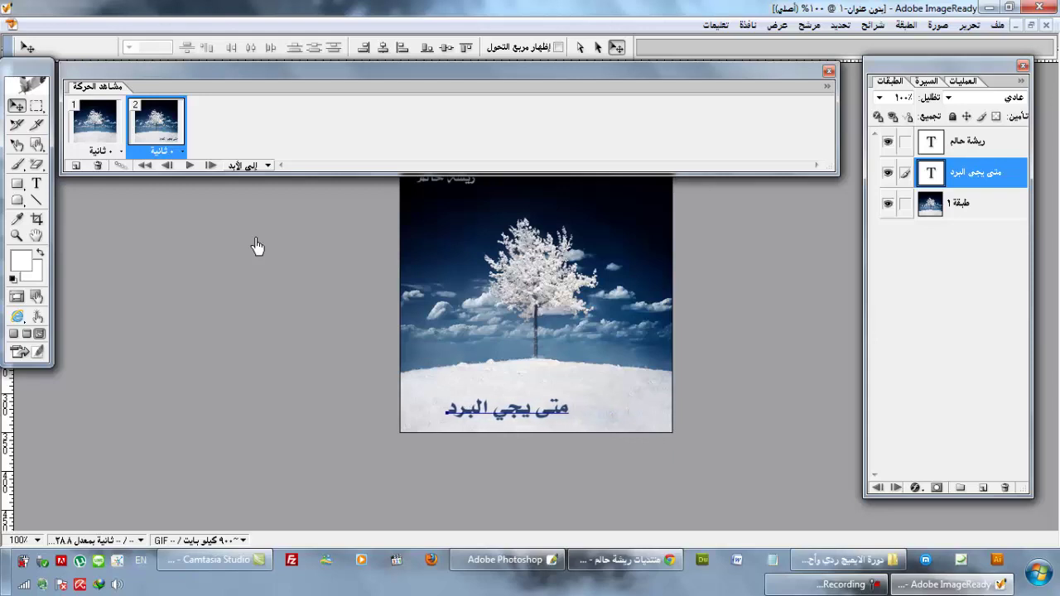
key(Left)
key(Left)
key(Left)
key(Left)
key(Left)
key(Left)
key(Left)
key(Left)
key(Left)
key(Left)
key(Left)
key(Left)
key(Left)
key(Left)
key(Left)
key(Left)
key(Left)
key(Left)
key(Left)
key(Left)
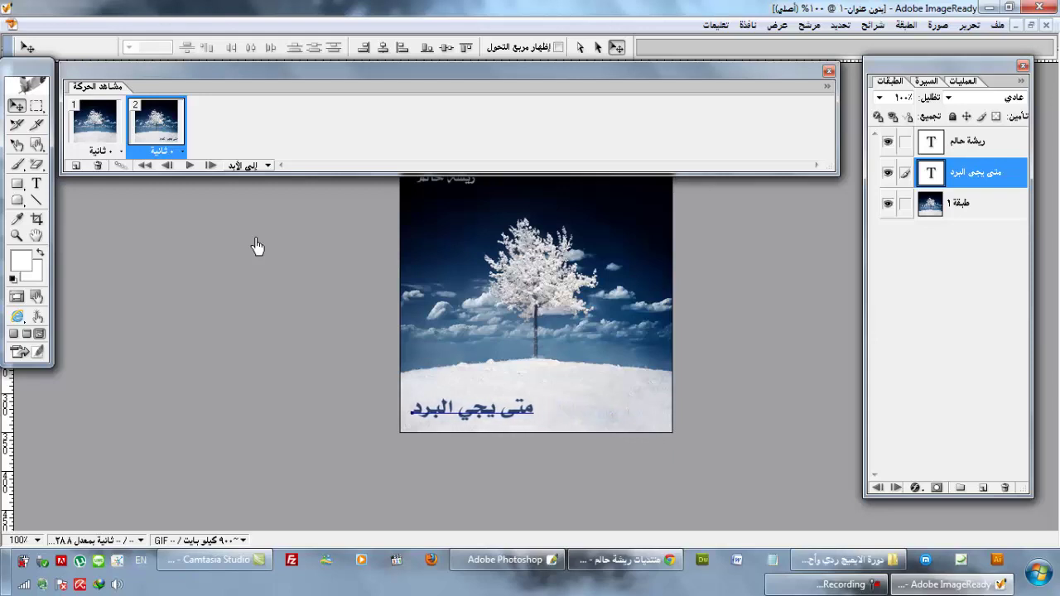
key(Left)
key(Left)
key(Left)
key(Left)
key(Left)
key(Left)
key(Left)
key(Left)
key(Left)
key(Left)
key(Left)
key(Left)
key(Left)
key(Left)
key(Left)
key(Left)
key(Left)
key(Left)
key(Left)
key(Left)
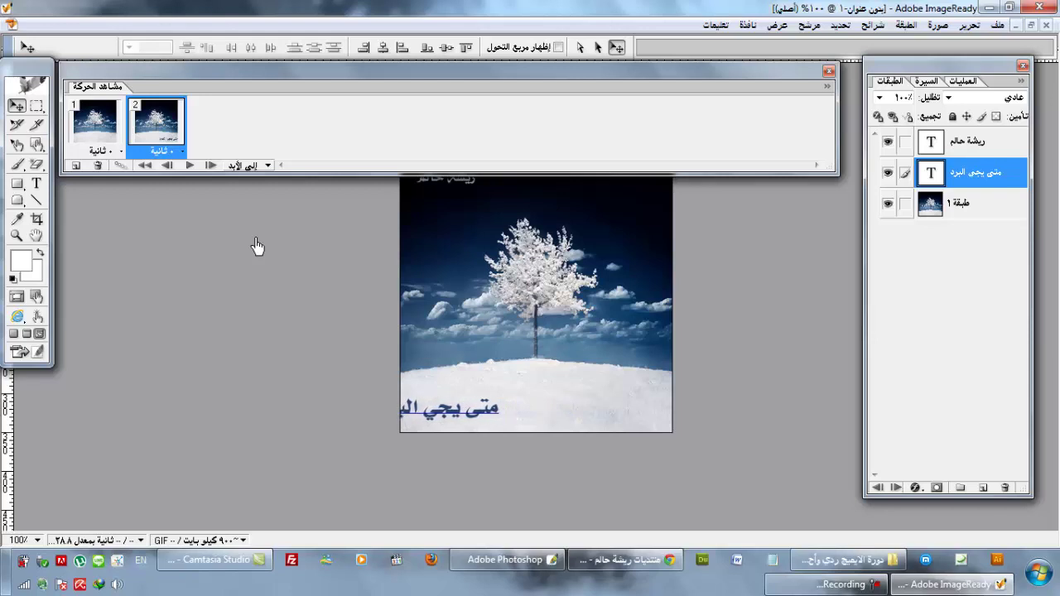
key(Left)
key(Left)
key(Left)
key(Left)
key(Left)
key(Left)
key(Left)
key(Left)
key(Left)
key(Left)
key(Left)
key(Left)
key(Left)
key(Left)
key(Left)
key(Left)
key(Left)
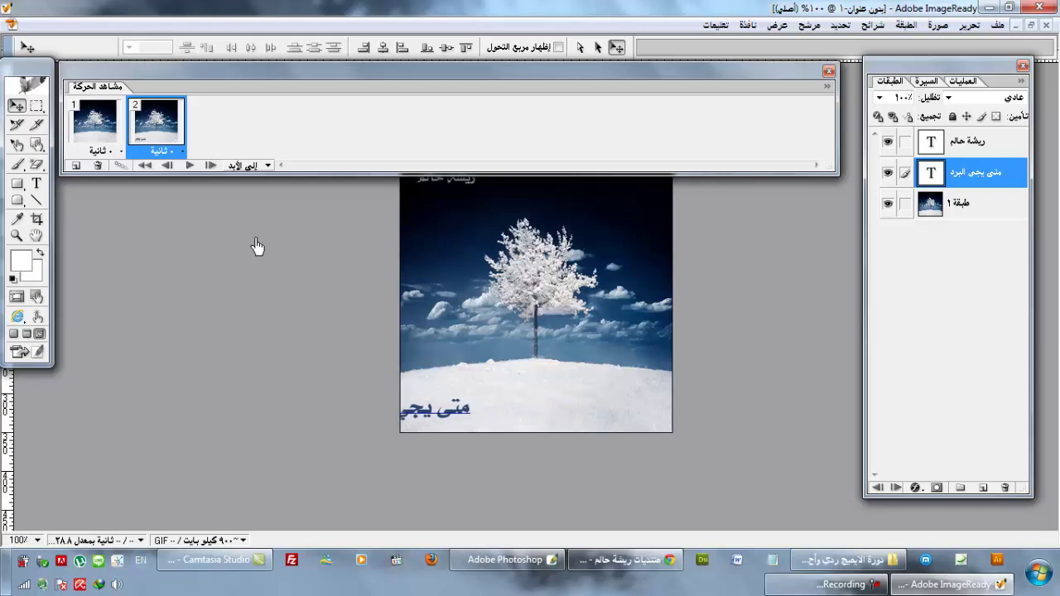
key(Left)
key(Left)
key(Left)
key(Left)
key(Left)
key(Left)
key(Left)
key(Left)
key(Left)
key(Left)
key(Left)
key(Left)
key(Left)
key(Left)
key(Left)
key(Left)
key(Left)
key(Left)
key(Left)
key(Left)
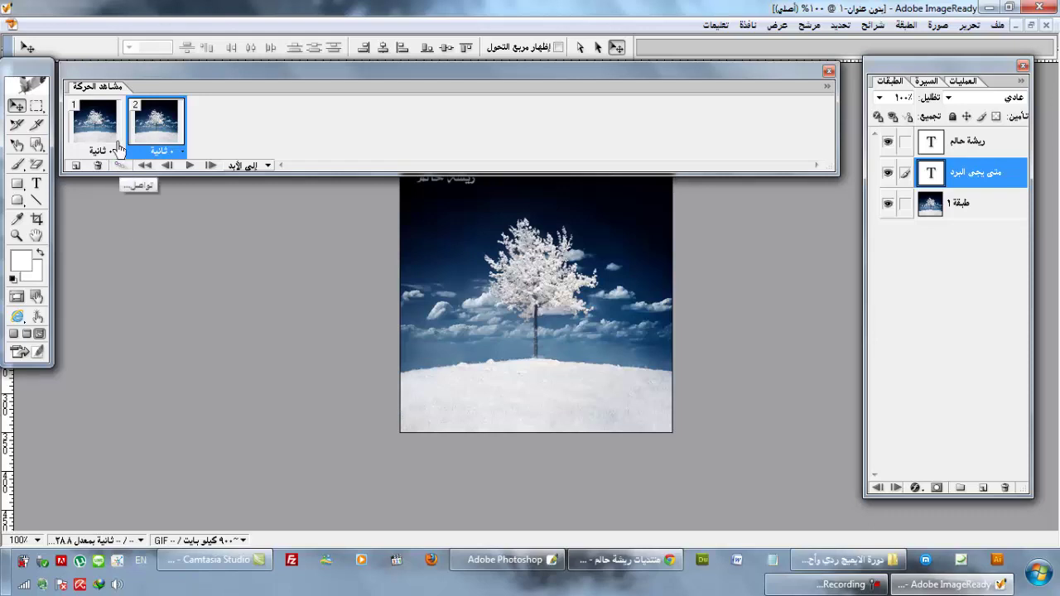
- Compare the two frames, then tween frame 2 with the previous frame, adding 25 frames for all layers
click(110, 137)
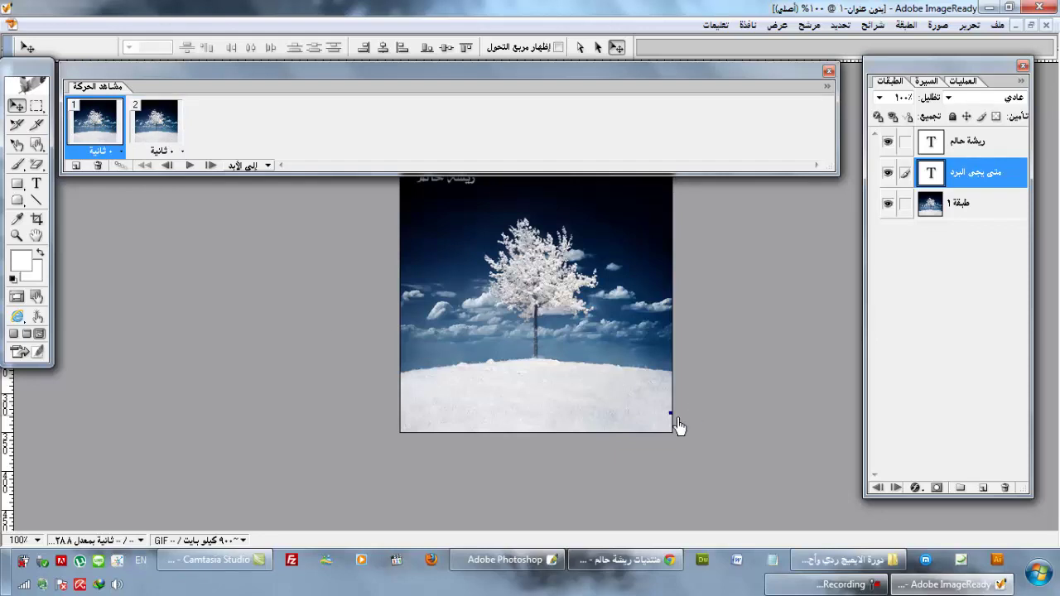
click(164, 129)
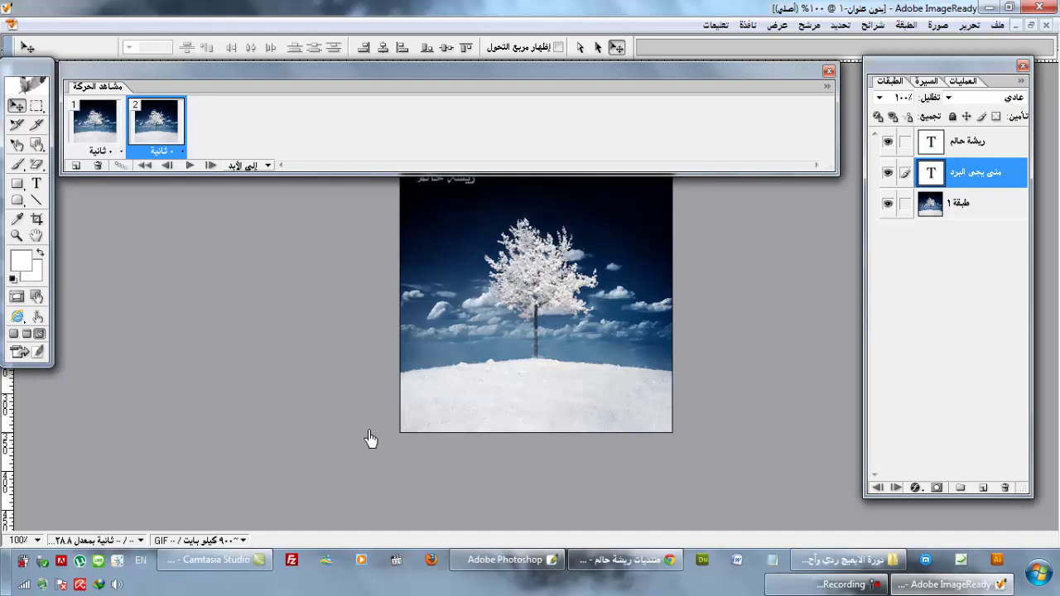
click(120, 166)
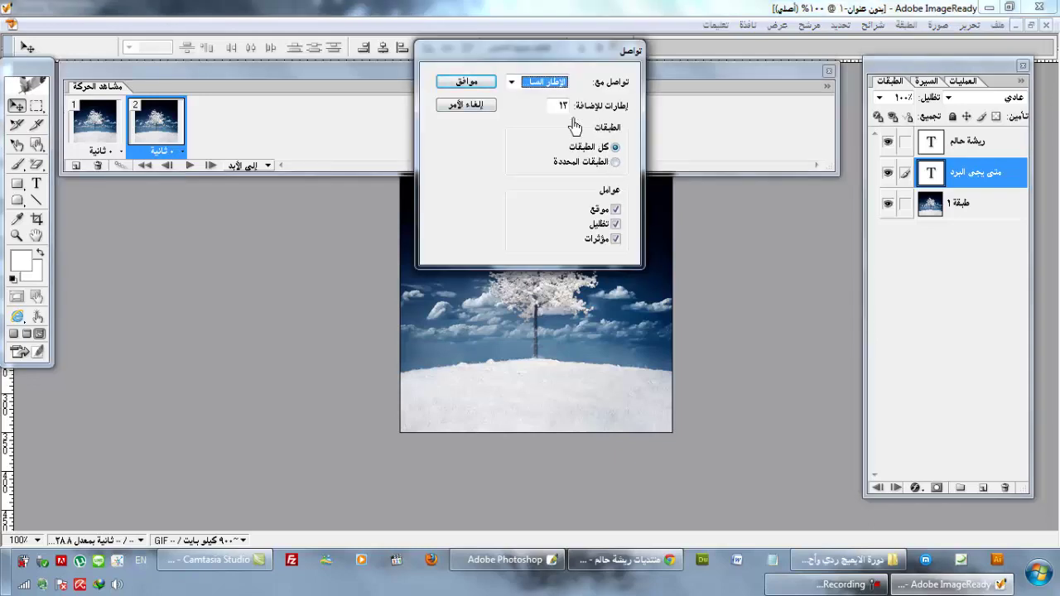
click(550, 86)
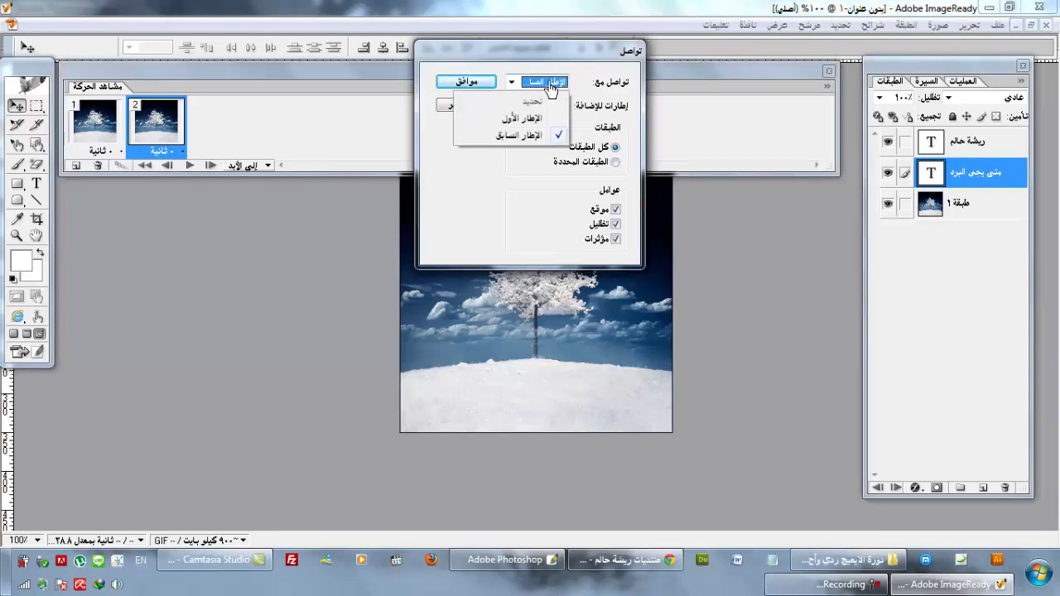
click(537, 138)
click(563, 108)
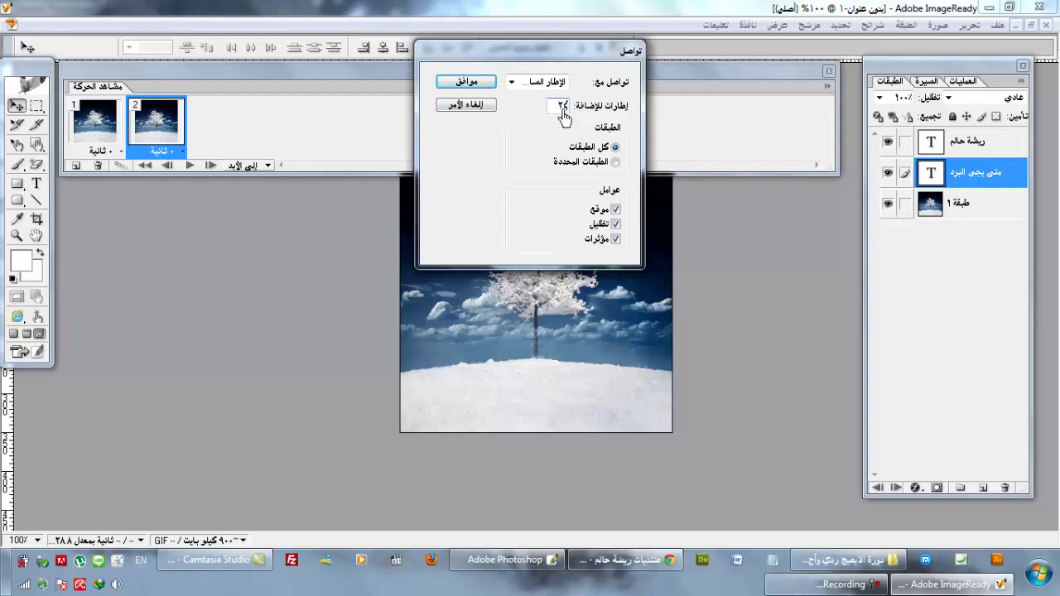
click(464, 83)
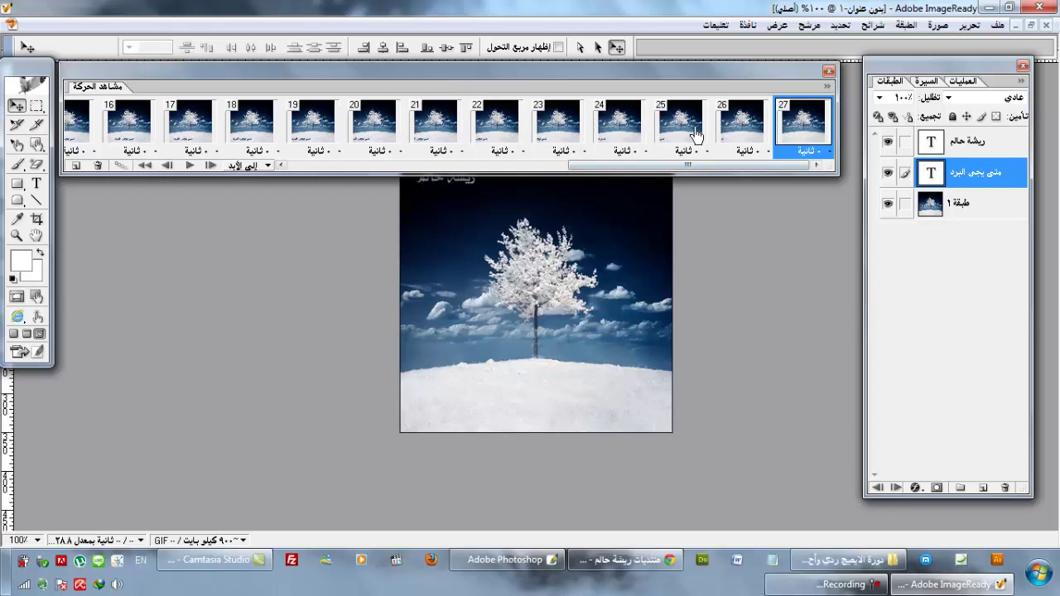
- Preview the animation from its first frame, stop it and undo the tween
drag(588, 175, 260, 189)
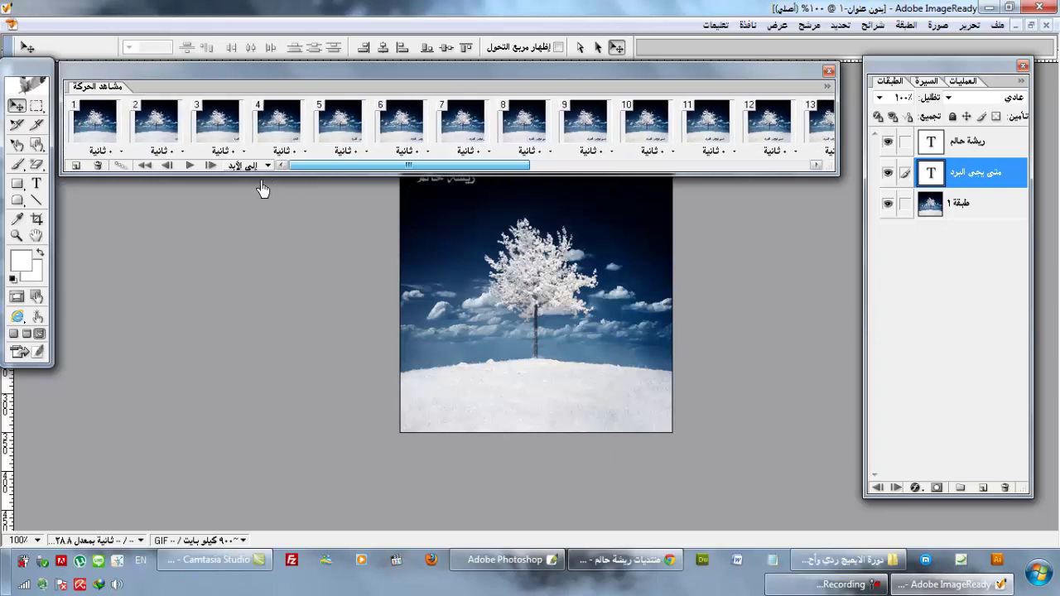
click(96, 132)
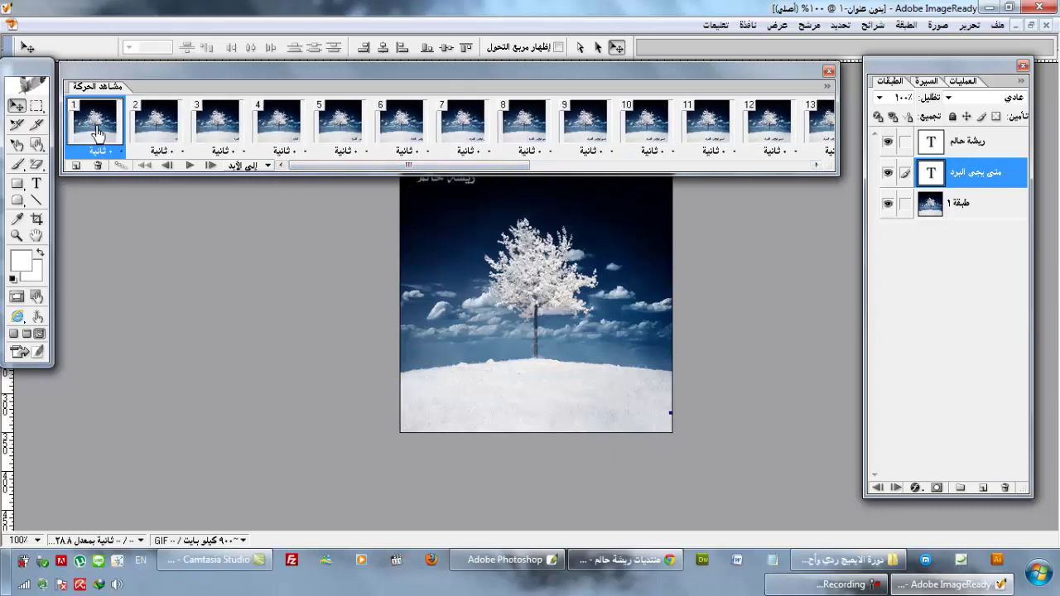
click(189, 166)
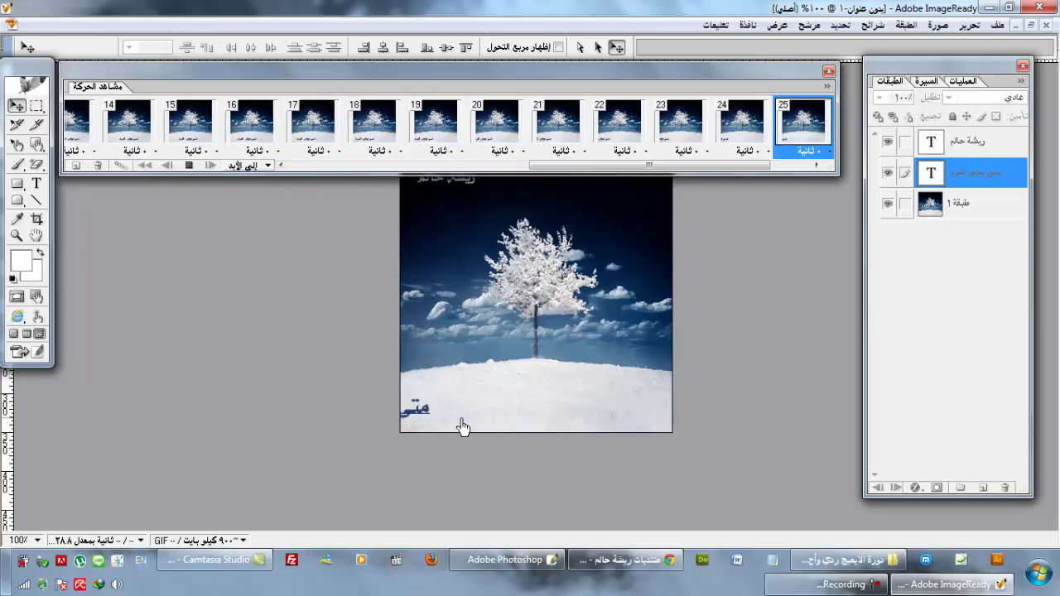
click(189, 167)
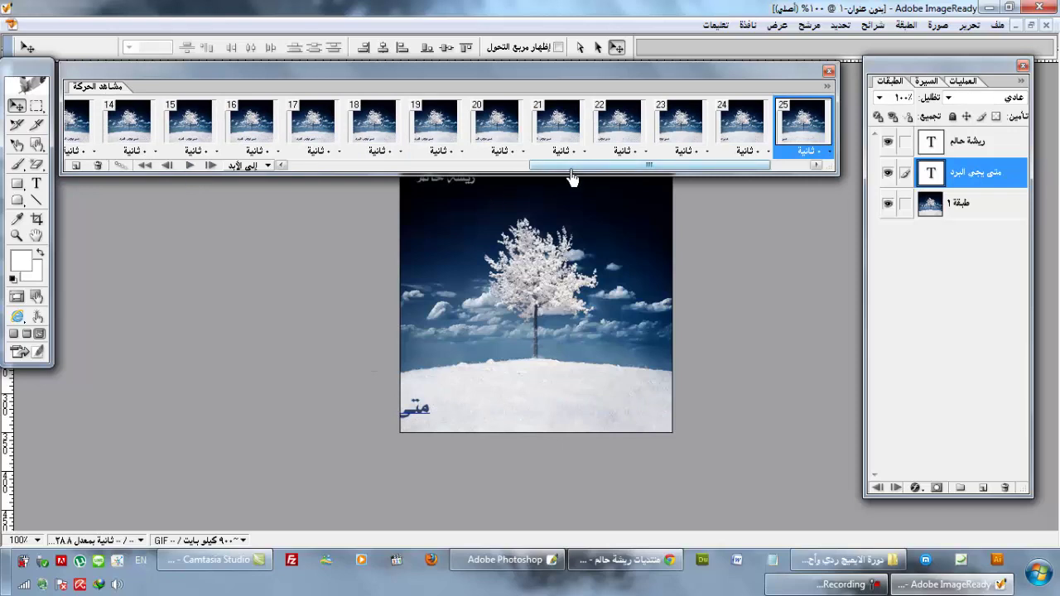
key(ctrl+z)
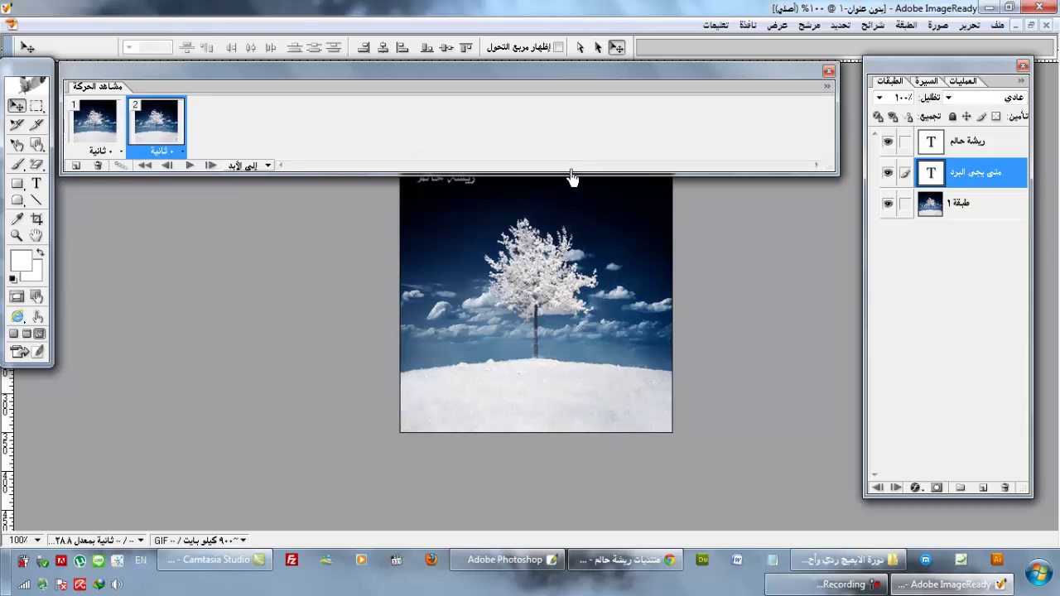
- Tween frame 2 with the previous frame again, adding 25 frames, and briefly play the animation
click(113, 142)
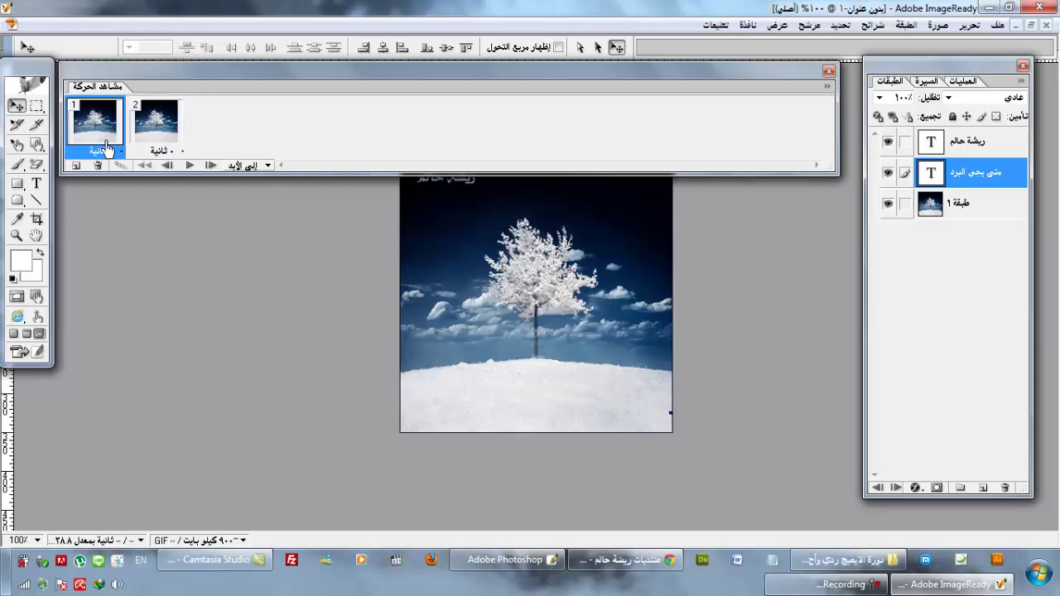
click(166, 137)
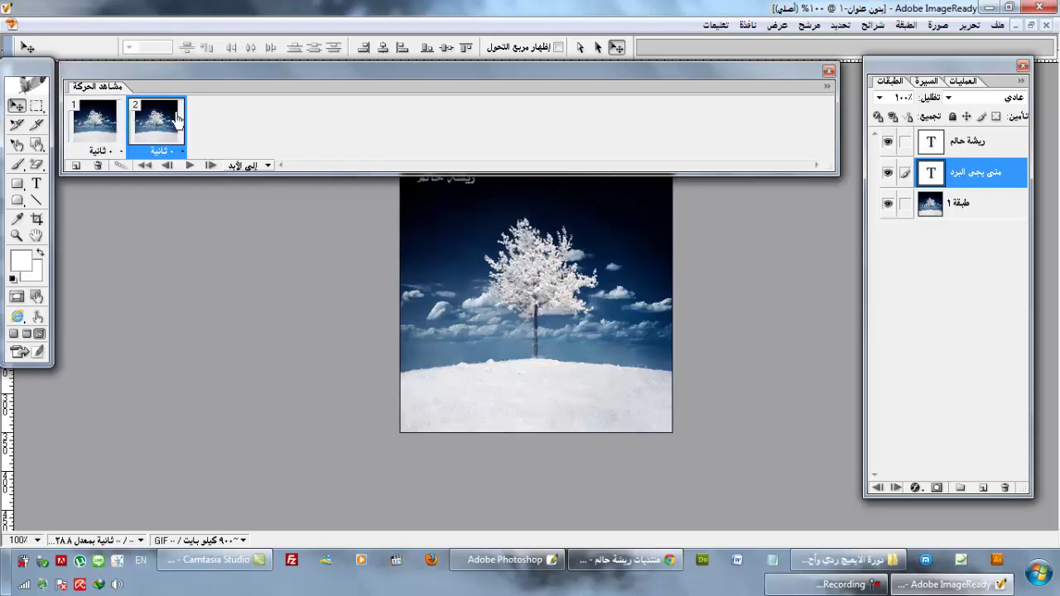
click(120, 164)
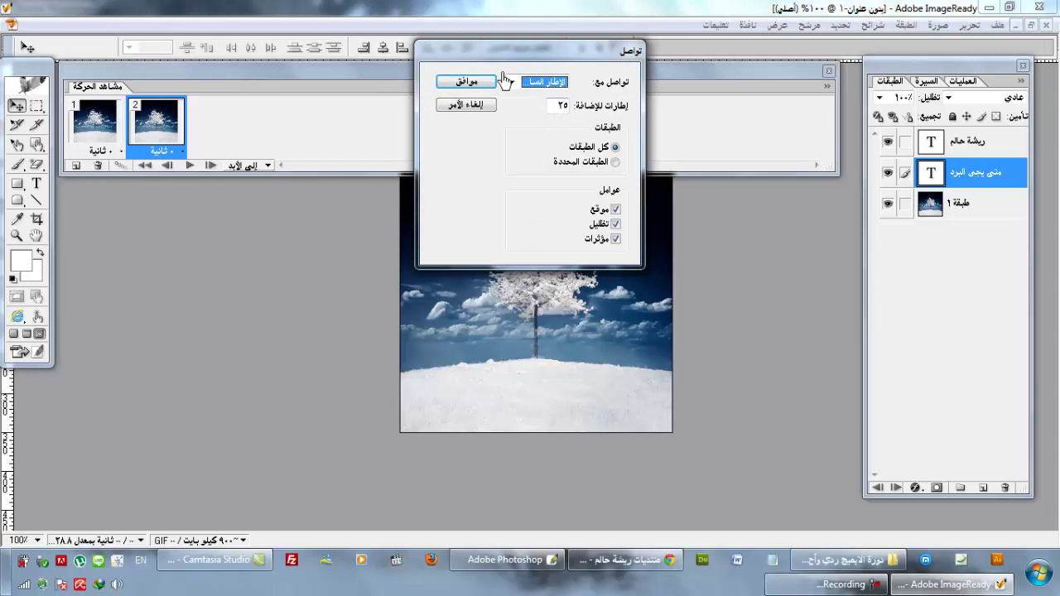
click(560, 106)
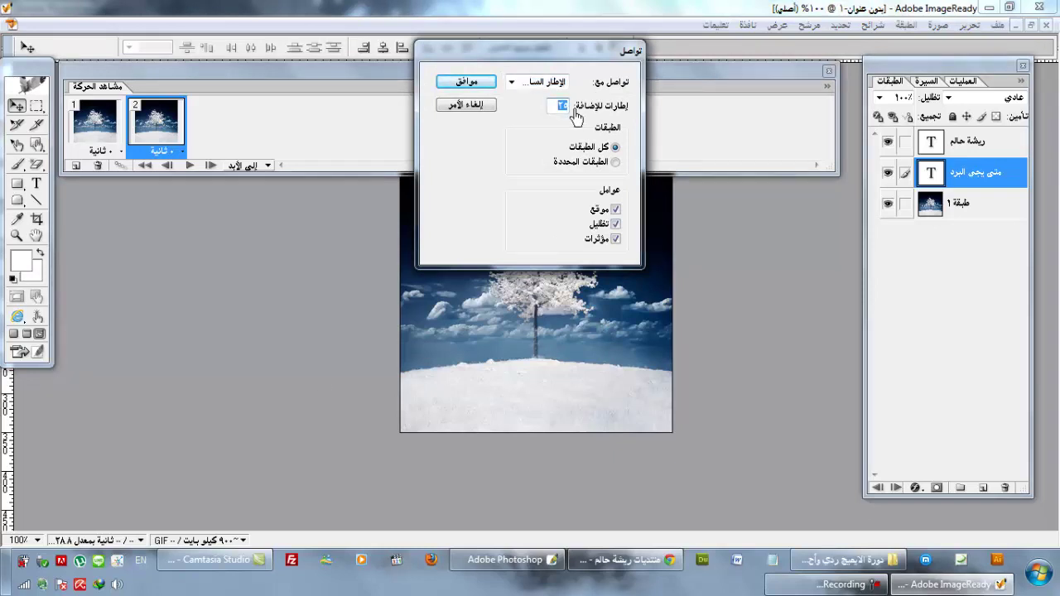
click(466, 82)
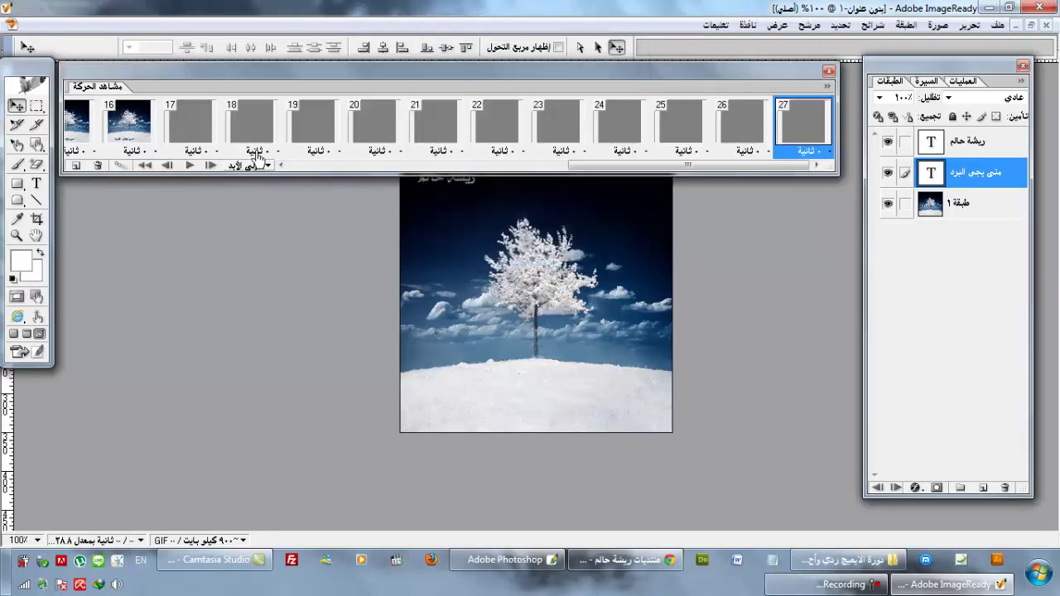
click(190, 167)
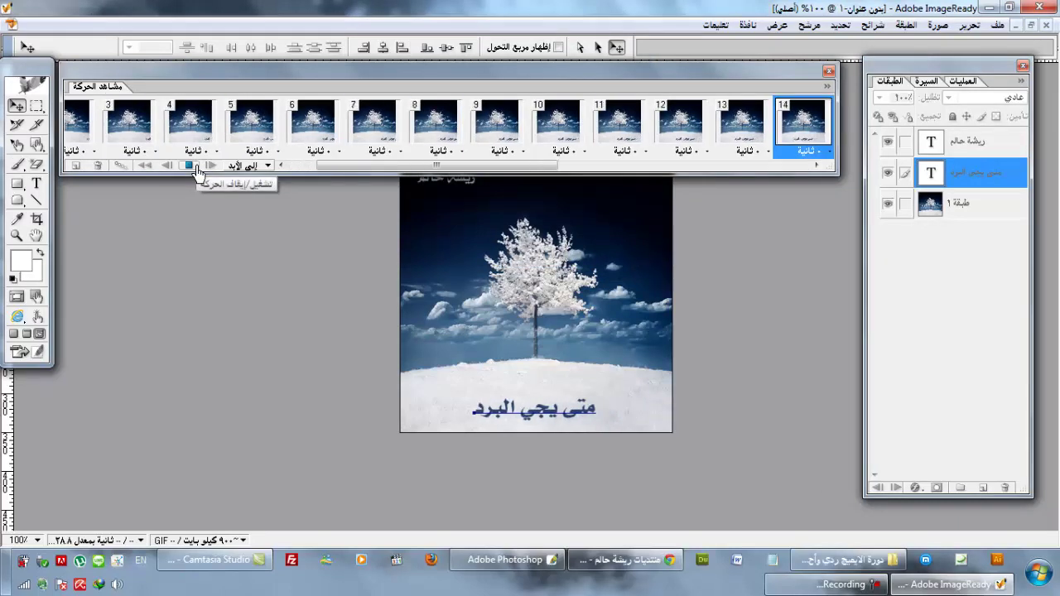
click(196, 168)
- Select all animation frames and set their delay to 0.2 seconds
drag(539, 167, 704, 166)
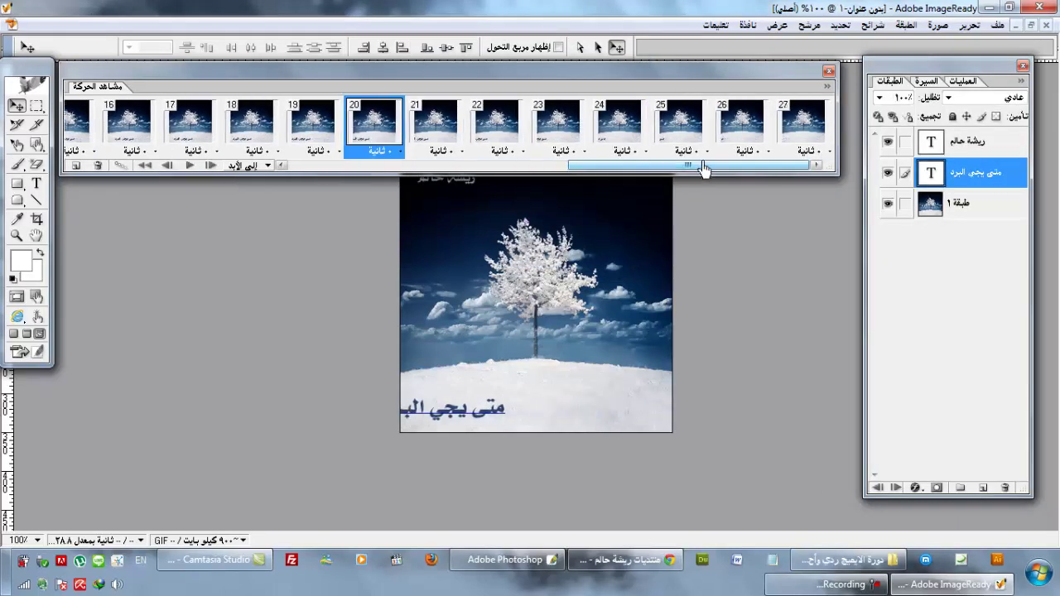
click(826, 90)
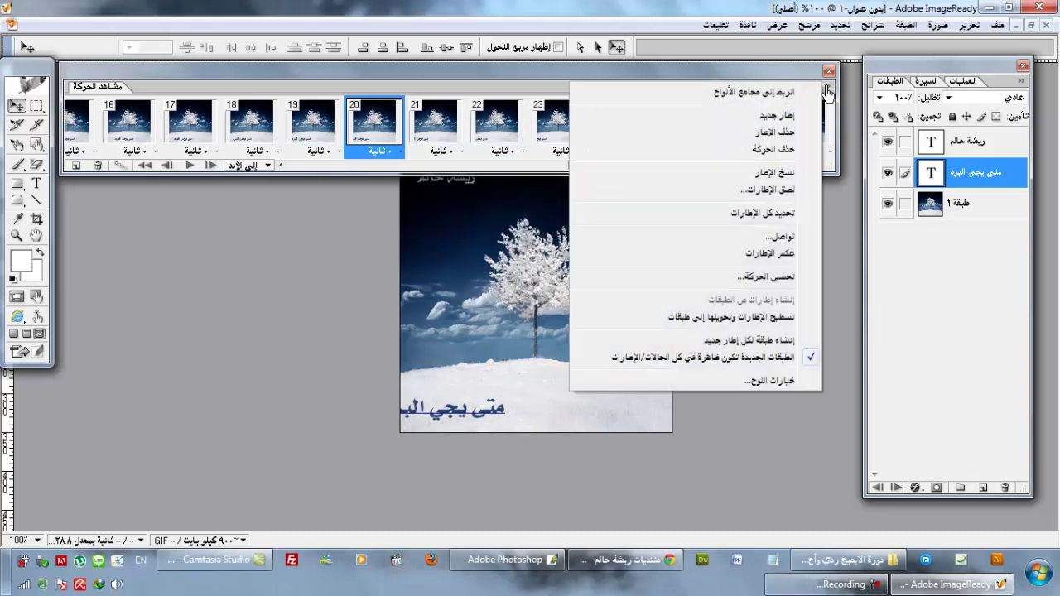
click(781, 217)
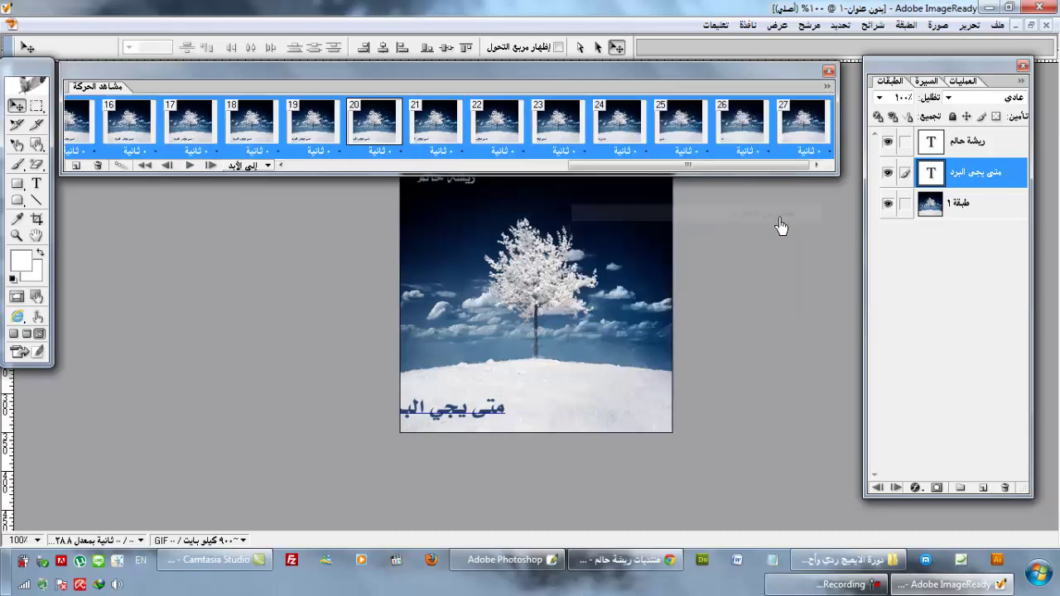
click(460, 152)
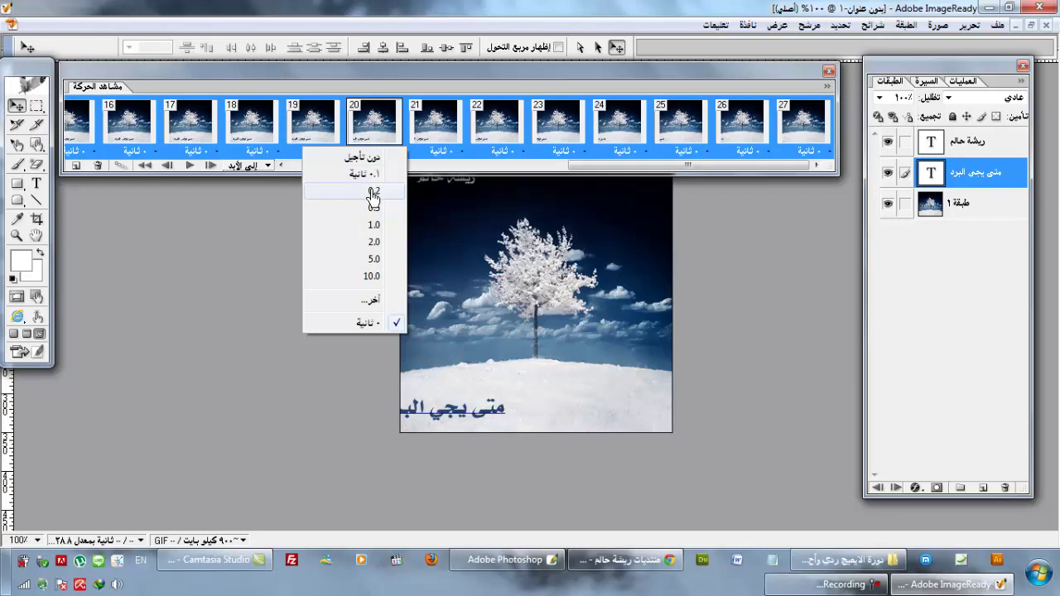
click(373, 191)
- Play the animation from the first frame to check the text's speed with the new delay, then stop it
click(402, 164)
click(403, 164)
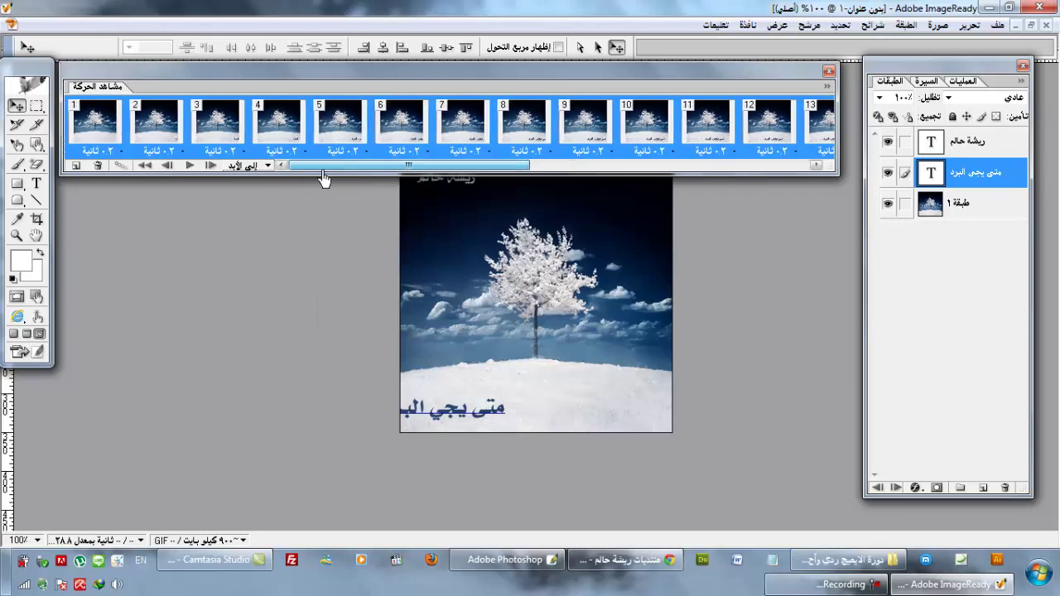
click(97, 118)
click(187, 166)
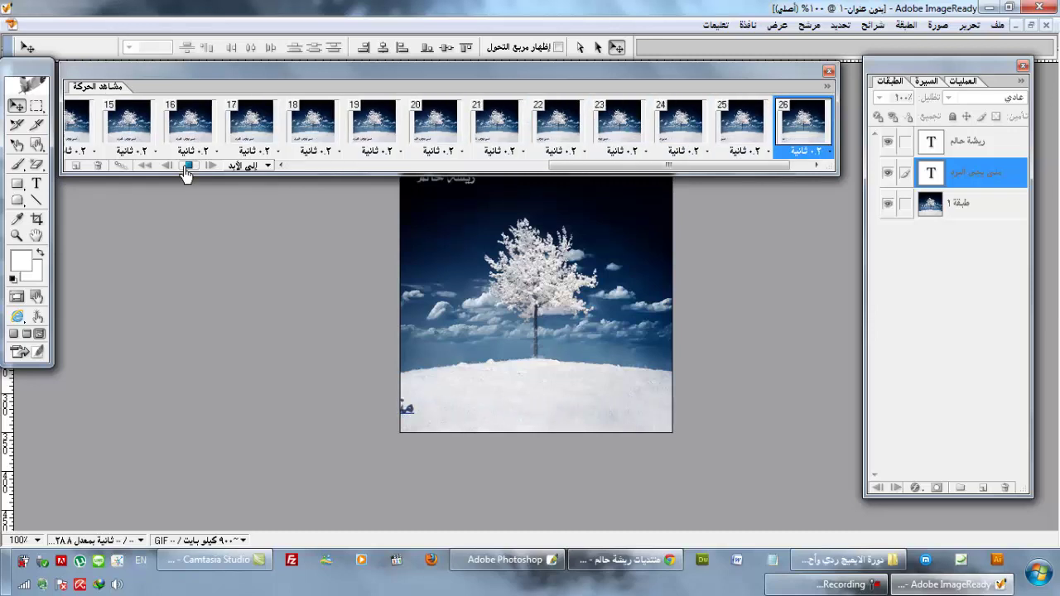
click(187, 167)
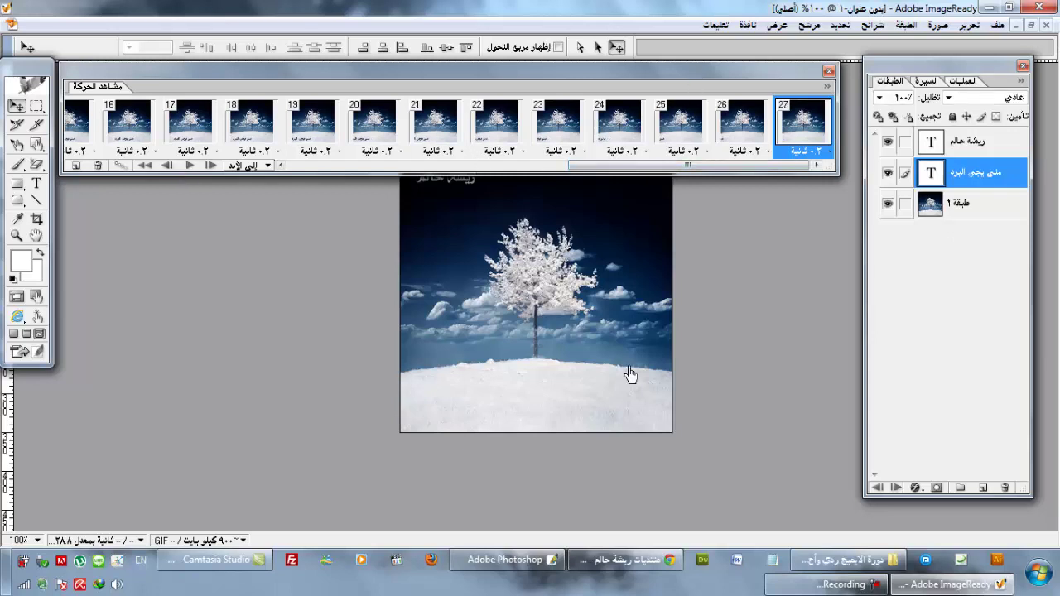
click(836, 584)
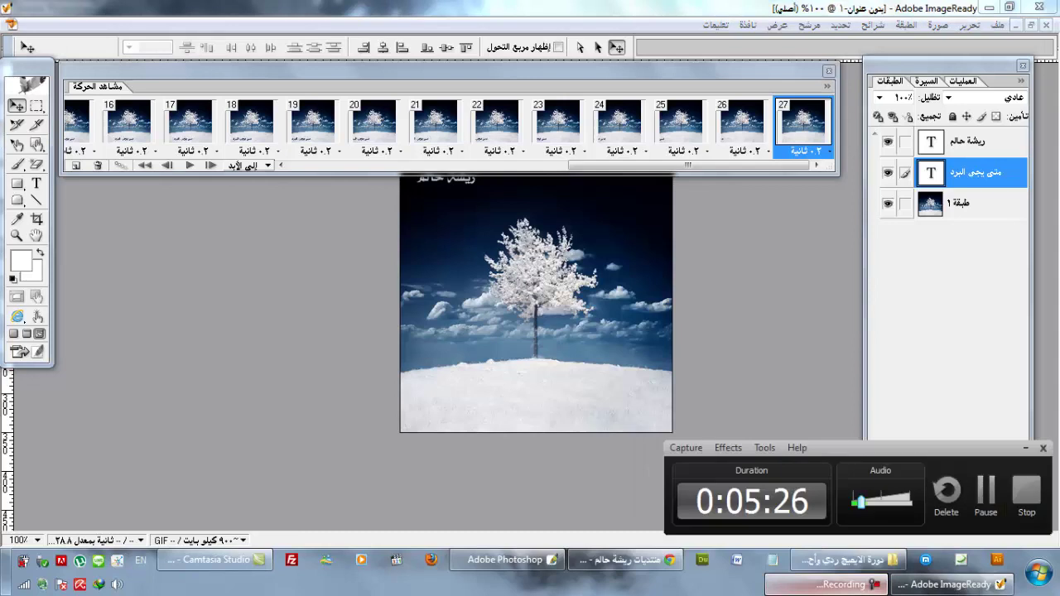
click(836, 583)
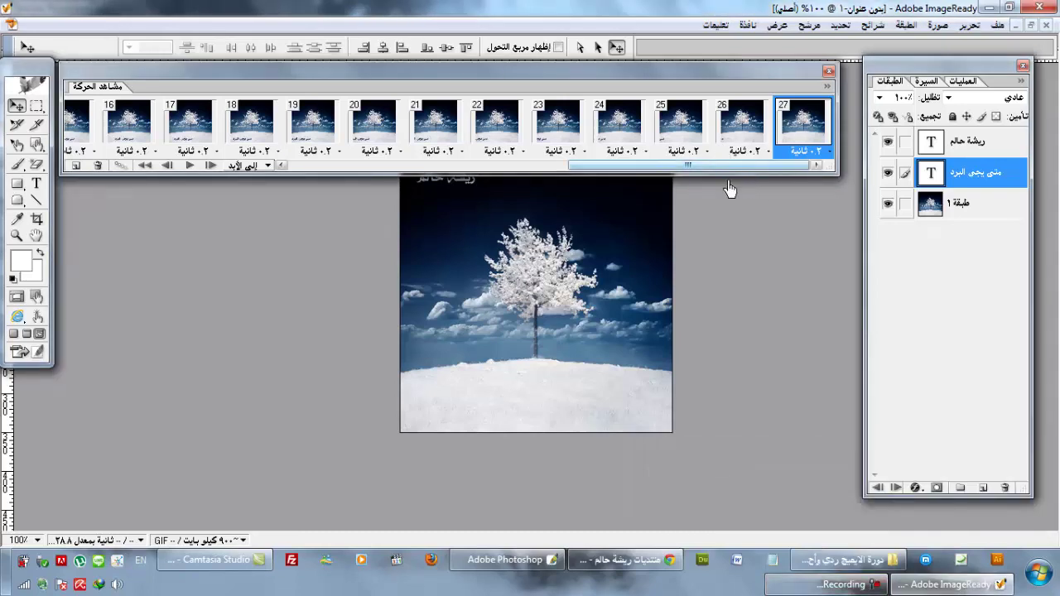
- Move the animation window lower and revert the history to a layer-position state before the tween and frame delay
drag(743, 77, 750, 171)
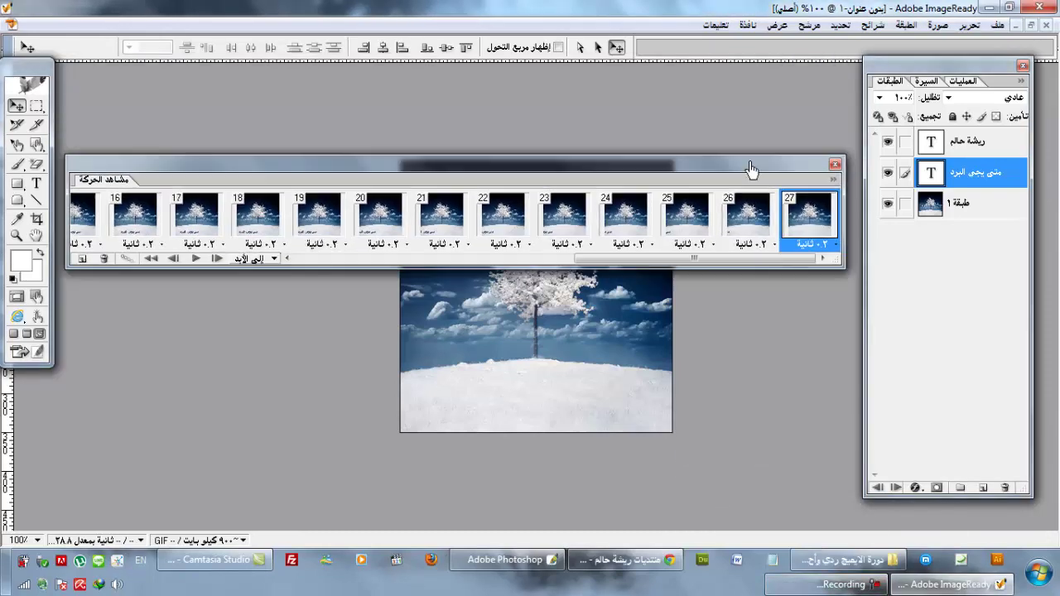
click(923, 84)
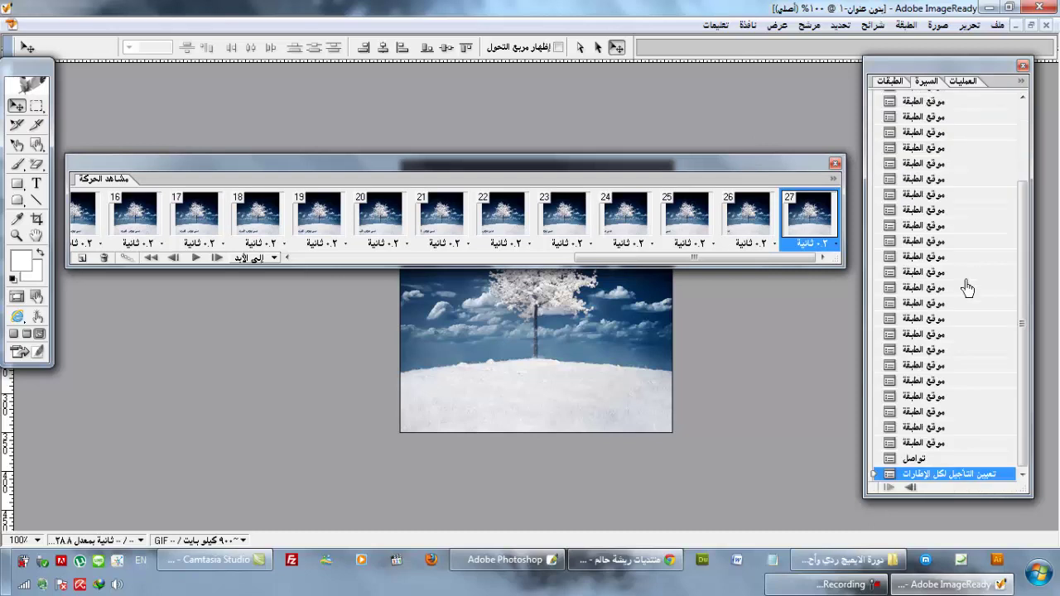
mouse_move(1023, 284)
mouse_down()
mouse_move(1025, 263)
mouse_move(1024, 278)
mouse_up()
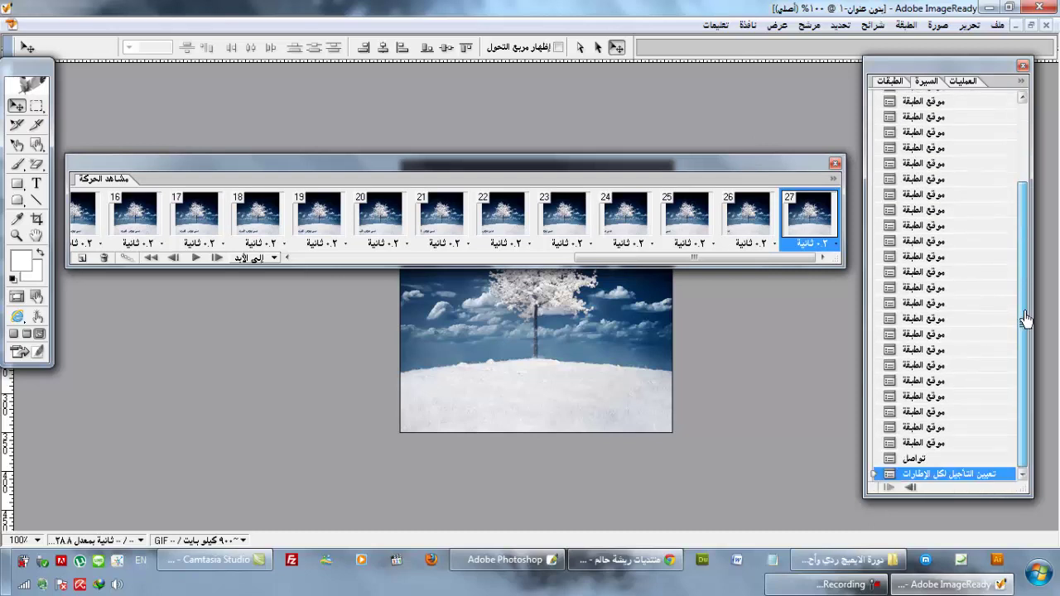
click(929, 428)
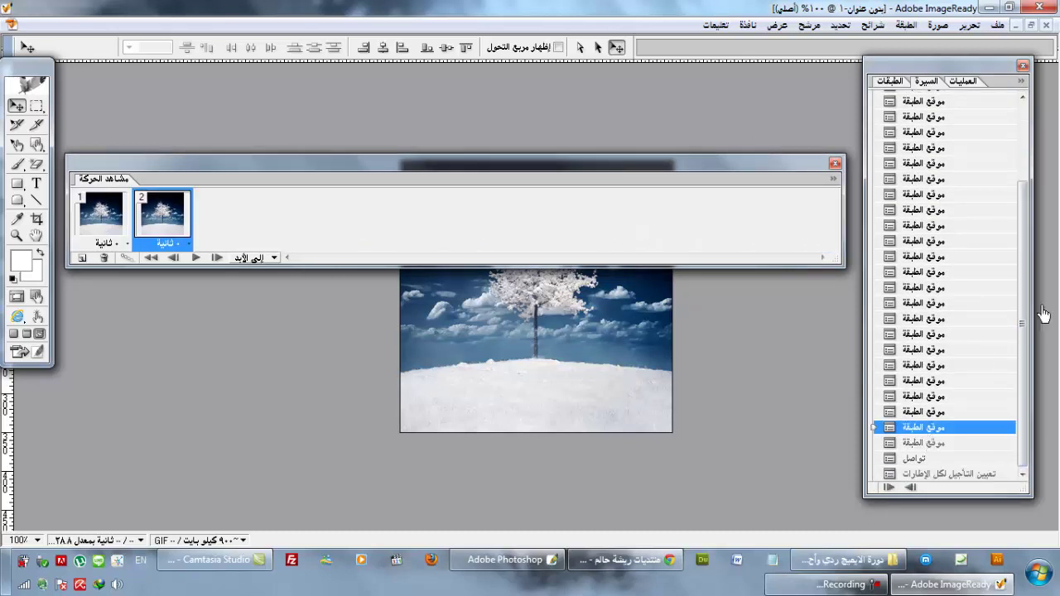
- Revert the history to its earliest listed layer-position state and delete the second animation frame
drag(1022, 309, 1024, 182)
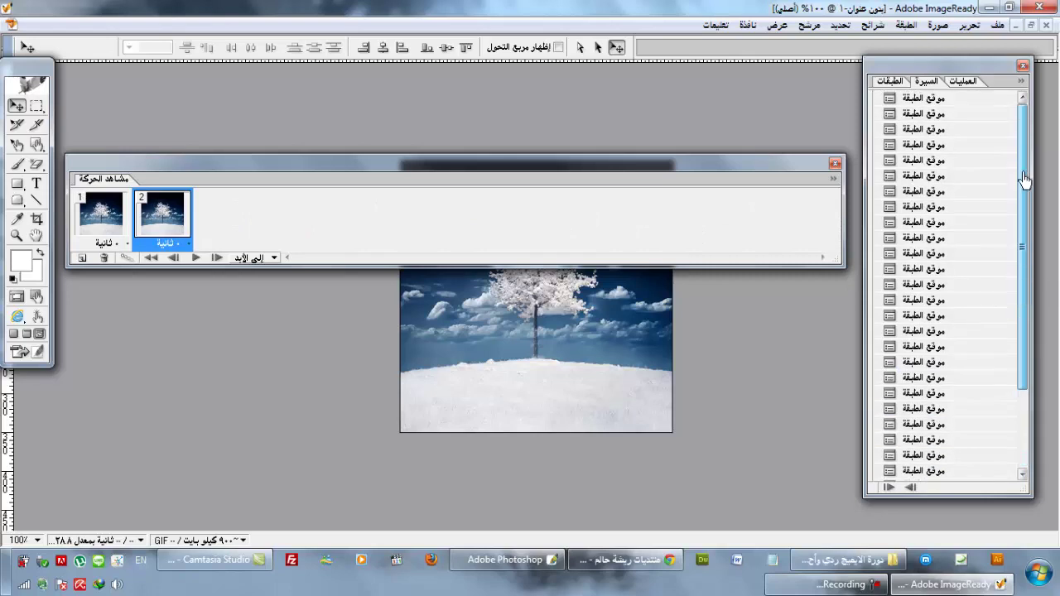
click(967, 100)
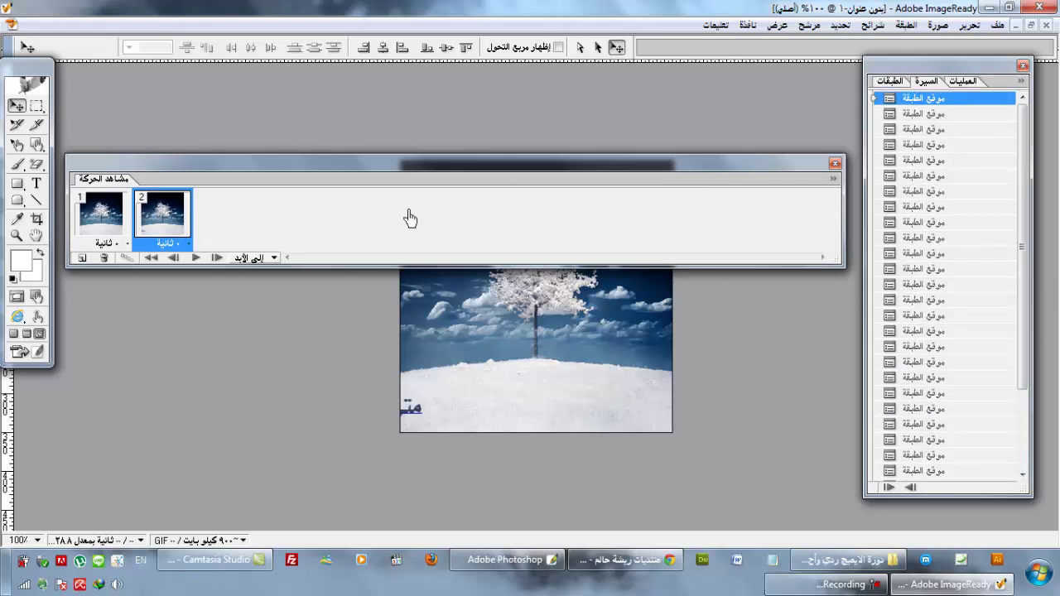
click(104, 258)
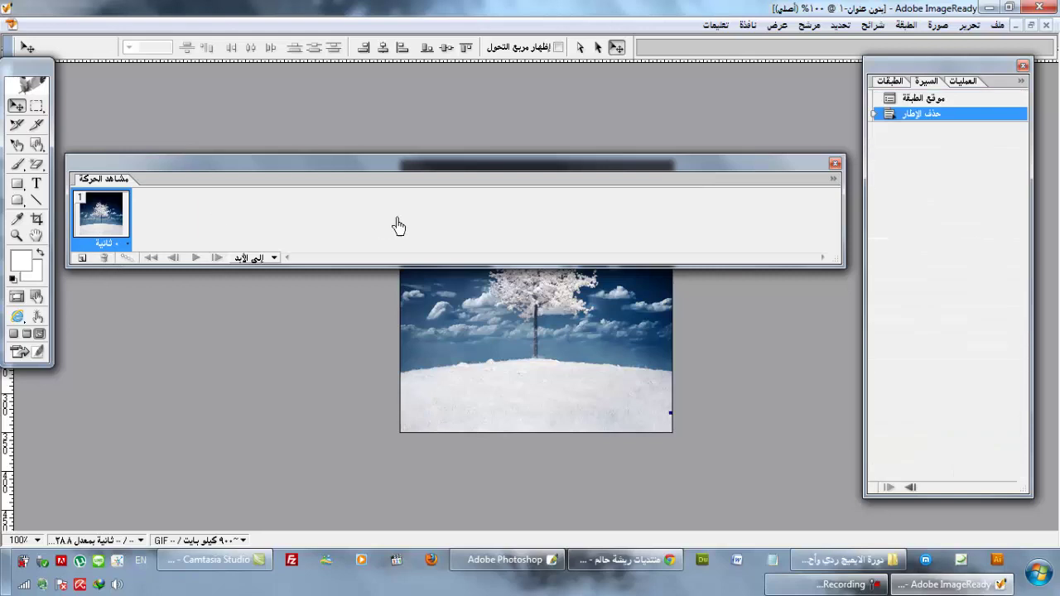
- Display the layers and add animation frames 2 and 3, moving the "متى يجي البرد" text farther left into the picture in each
click(891, 81)
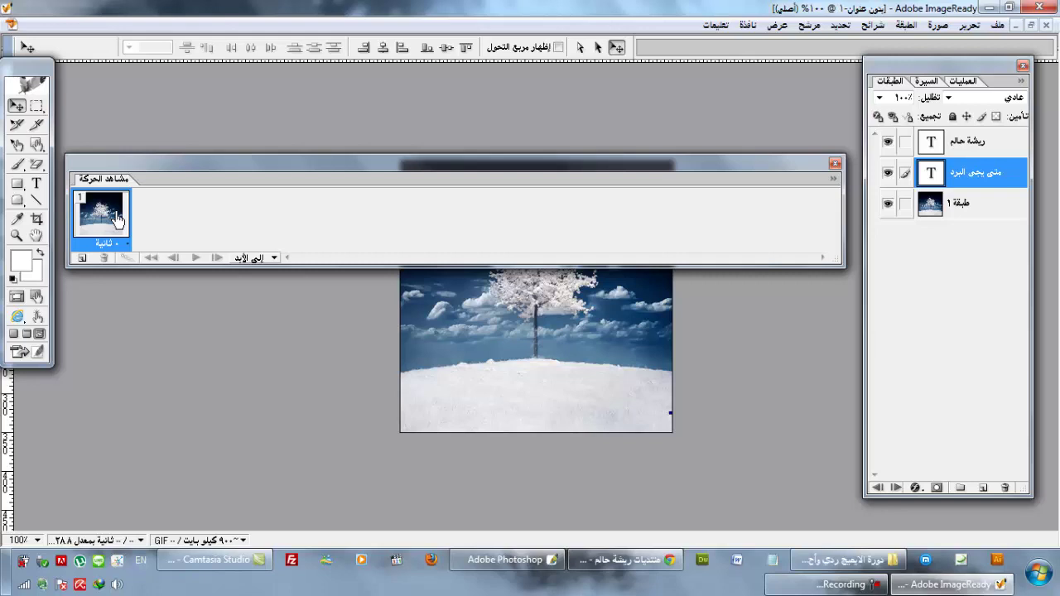
click(82, 257)
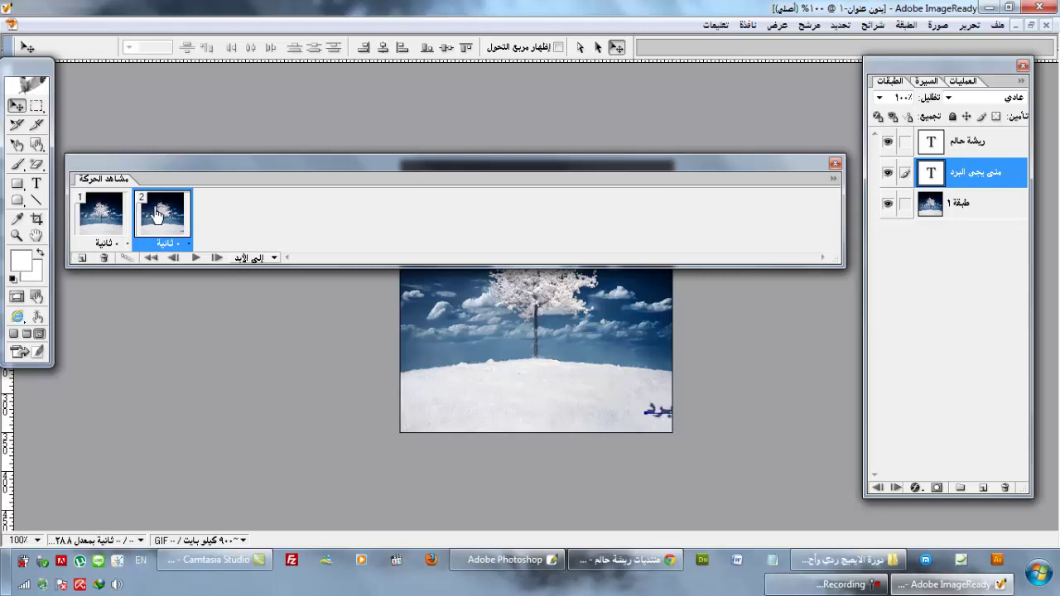
click(82, 259)
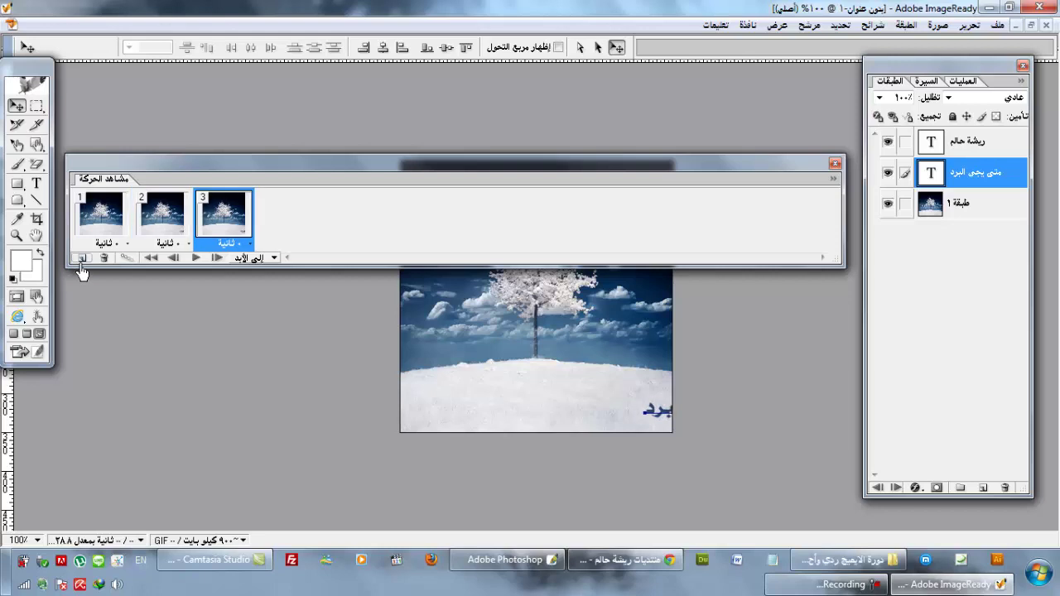
key(Left)
key(Left)
key(Left)
key(Left)
key(Left)
key(Left)
key(Left)
key(Left)
key(Left)
key(Left)
key(Left)
key(Left)
key(Left)
key(Left)
key(Left)
key(Left)
key(Left)
key(Left)
key(Left)
key(Left)
- Add a fourth animation frame and nudge the "متى يجي البرد" text a short way farther left across the snow
click(81, 259)
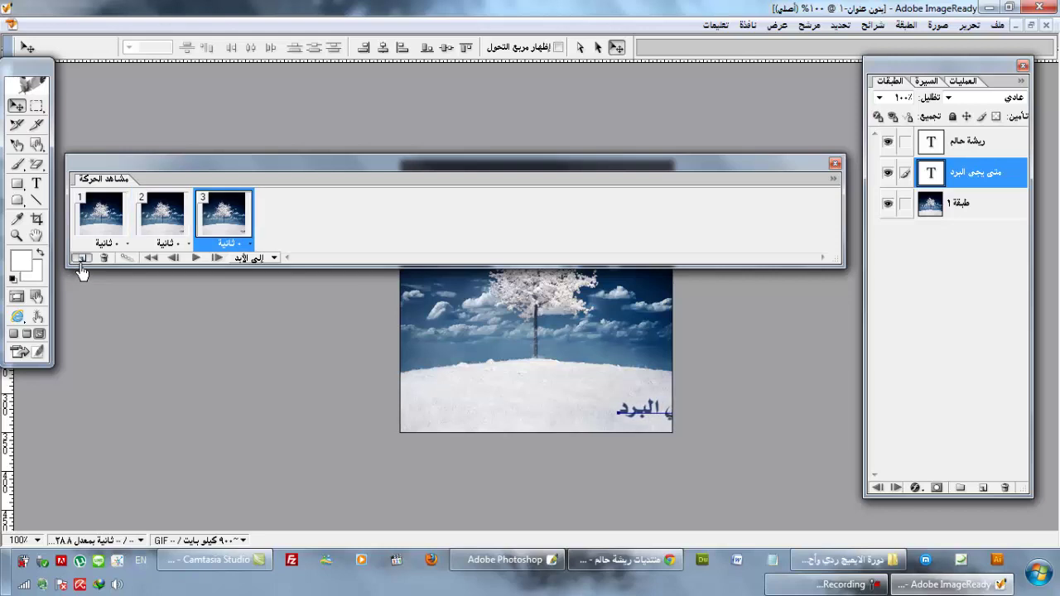
key(Left)
key(Left)
key(Left)
key(Left)
key(Left)
key(Left)
key(Left)
key(Left)
key(Left)
key(Left)
key(Left)
key(Left)
key(Left)
key(Left)
key(Left)
key(Left)
key(Left)
key(Left)
key(Left)
key(Left)
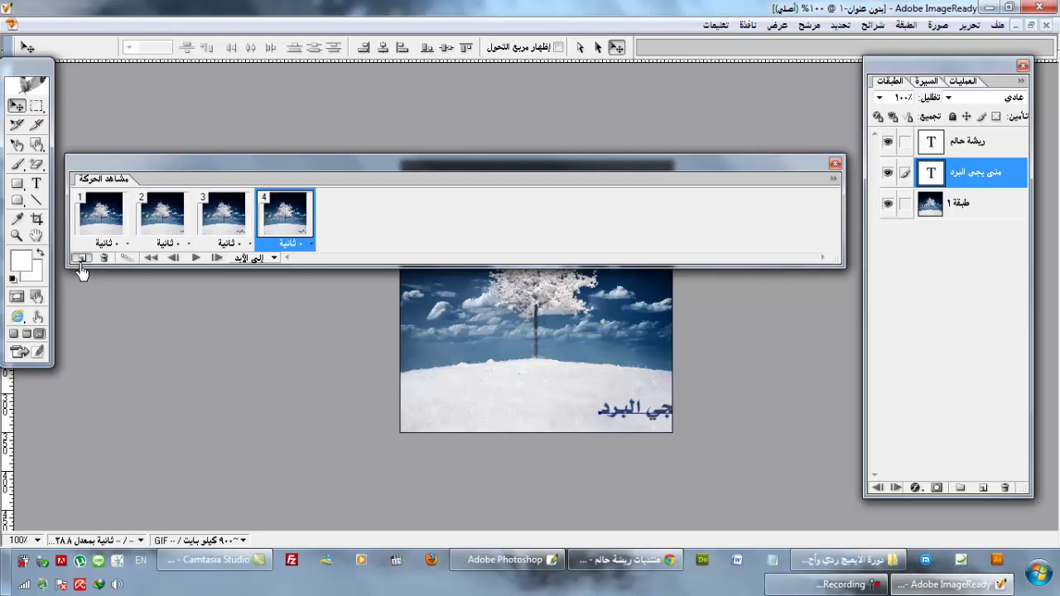
- Add a fifth frame and shift the "متى يجي البرد" text left by the same small distance
click(81, 260)
key(Left)
key(Left)
key(Left)
key(Left)
key(Left)
key(Left)
key(Left)
key(Left)
key(Left)
key(Left)
key(Left)
key(Left)
key(Left)
key(Left)
key(Left)
key(Left)
key(Left)
key(Left)
key(Left)
key(Left)
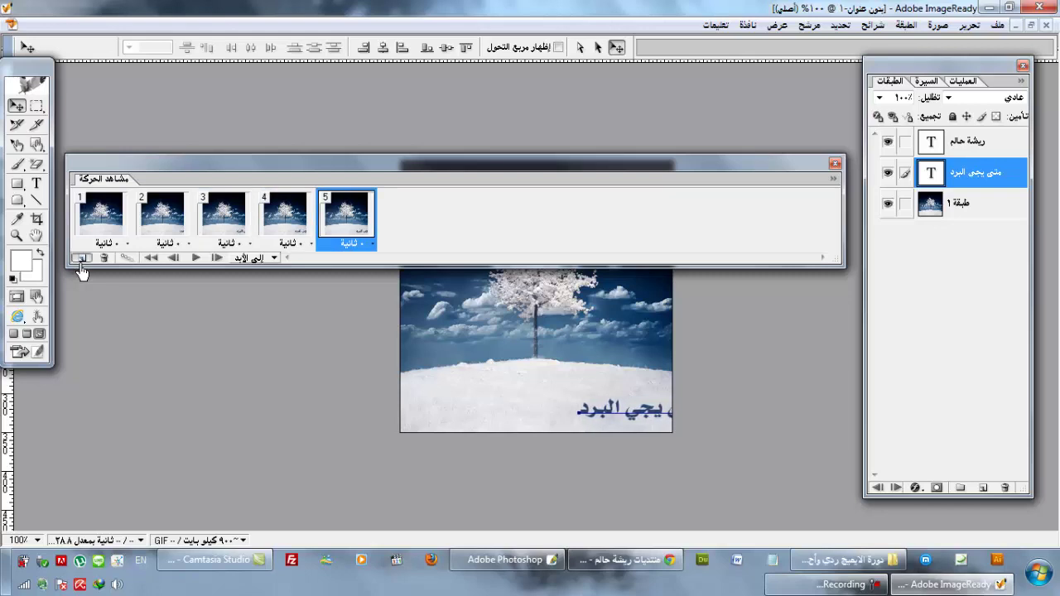
- Add a sixth frame with the "متى يجي البرد" text moved another equal distance left
click(82, 260)
key(Left)
key(Left)
key(Left)
key(Left)
key(Left)
key(Left)
key(Left)
key(Left)
key(Left)
key(Left)
key(Left)
key(Left)
key(Left)
key(Left)
key(Left)
key(Left)
key(Left)
key(Left)
key(Left)
key(Left)
- Add a seventh frame and move the "متى يجي البرد" text left until the whole line sits inside the picture's right edge
click(82, 258)
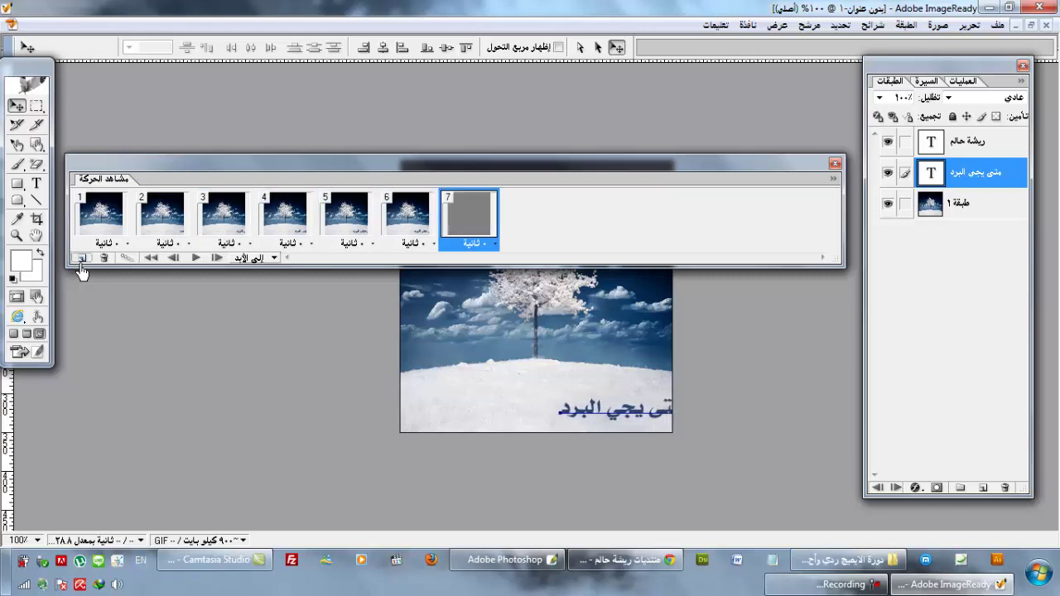
key(Left)
key(Left)
key(Left)
key(Left)
key(Left)
key(Left)
key(Left)
key(Left)
key(Left)
key(Left)
key(Left)
key(Left)
key(Left)
key(Left)
key(Left)
key(Left)
key(Left)
key(Left)
key(Left)
key(Left)
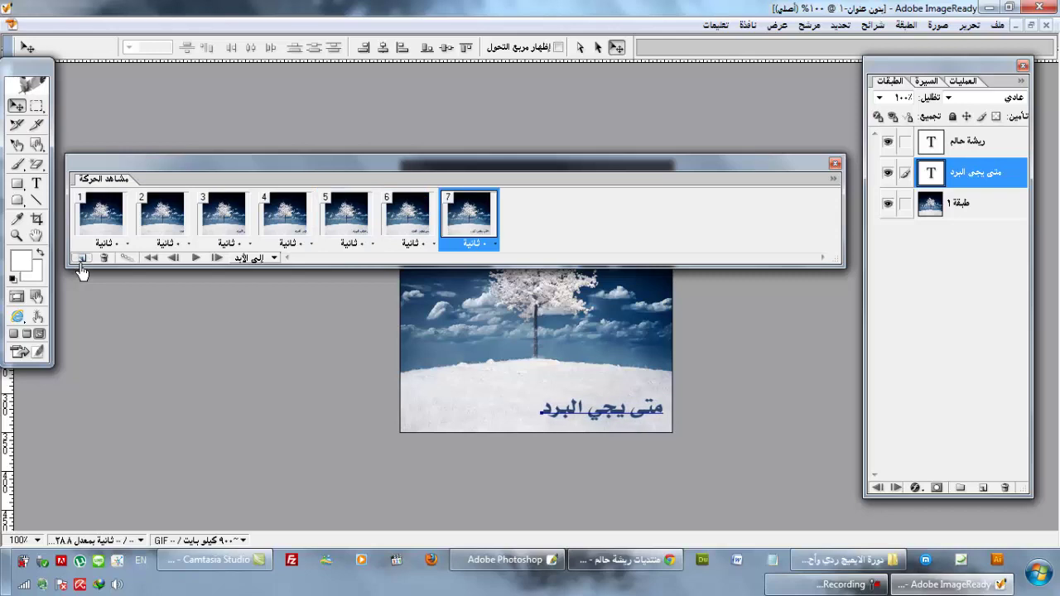
- Add an eighth frame and nudge the complete "متى يجي البرد" line a little farther left from the picture's right edge
click(82, 258)
key(Left)
key(Left)
key(Left)
key(Left)
key(Left)
key(Left)
key(Left)
key(Left)
key(Left)
key(Left)
key(Left)
key(Left)
key(Left)
key(Left)
key(Left)
key(Left)
key(Left)
key(Left)
key(Left)
key(Left)
- Add a ninth frame and nudge the "متى يجي البرد" line left towards the middle of the snow
click(82, 259)
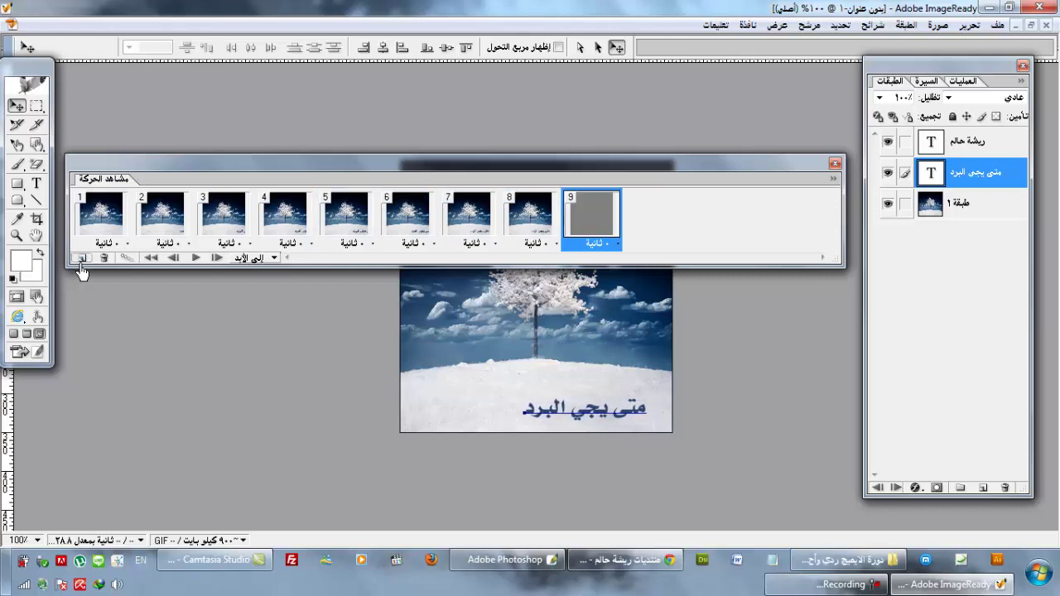
key(Left)
key(Left)
key(Left)
key(Left)
key(Left)
key(Left)
key(Left)
key(Left)
key(Left)
key(Left)
key(Left)
key(Left)
key(Left)
key(Left)
key(Left)
key(Left)
key(Left)
key(Left)
key(Left)
key(Left)
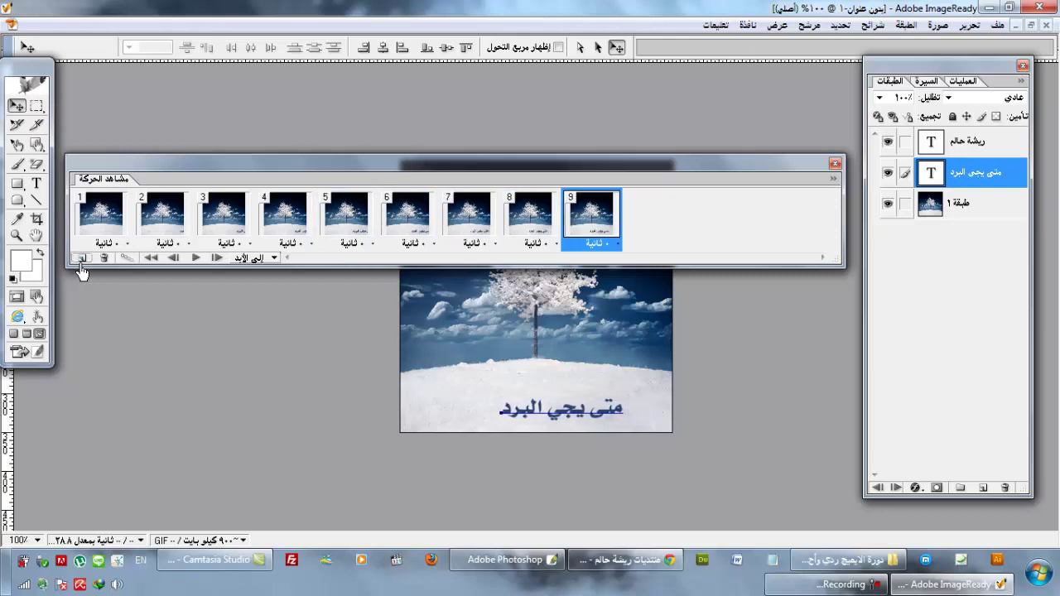
- Add a tenth frame and nudge the "متى يجي البرد" text a little farther left across the snow
click(82, 259)
key(Left)
key(Left)
key(Left)
key(Left)
key(Left)
key(Left)
key(Left)
key(Left)
key(Left)
key(Left)
key(Left)
key(Left)
key(Left)
key(Left)
key(Left)
key(Left)
key(Left)
key(Left)
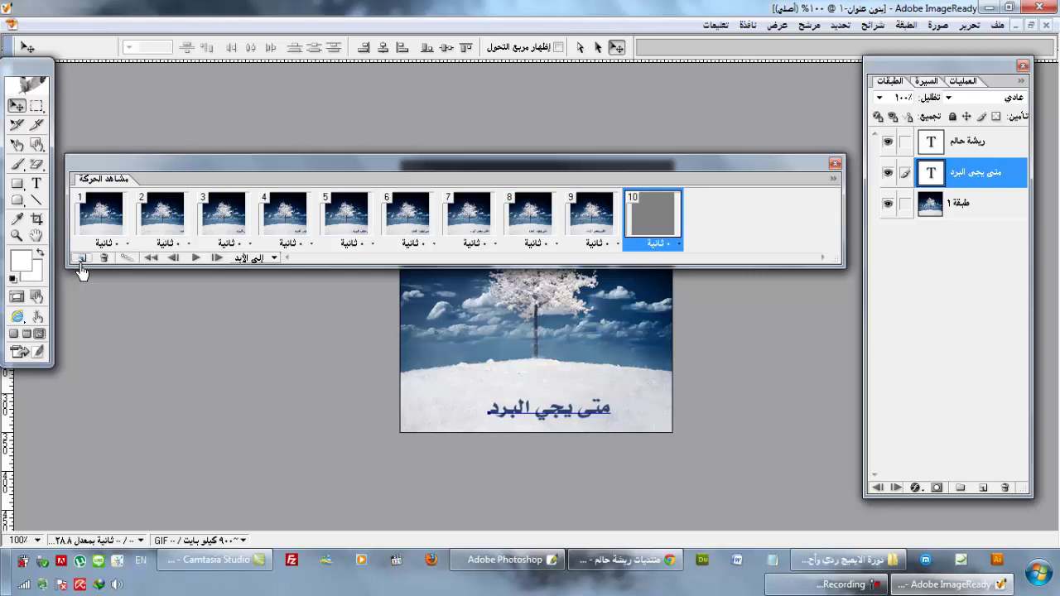
- Add an eleventh frame and move the "متى يجي البرد" text left until it is nearly centred beneath the tree
click(82, 258)
key(Left)
key(Left)
key(Left)
key(Left)
key(Left)
key(Left)
key(Left)
key(Left)
key(Left)
key(Left)
key(Left)
key(Left)
key(Left)
key(Left)
key(Left)
key(Left)
key(Left)
key(Left)
key(Left)
key(Left)
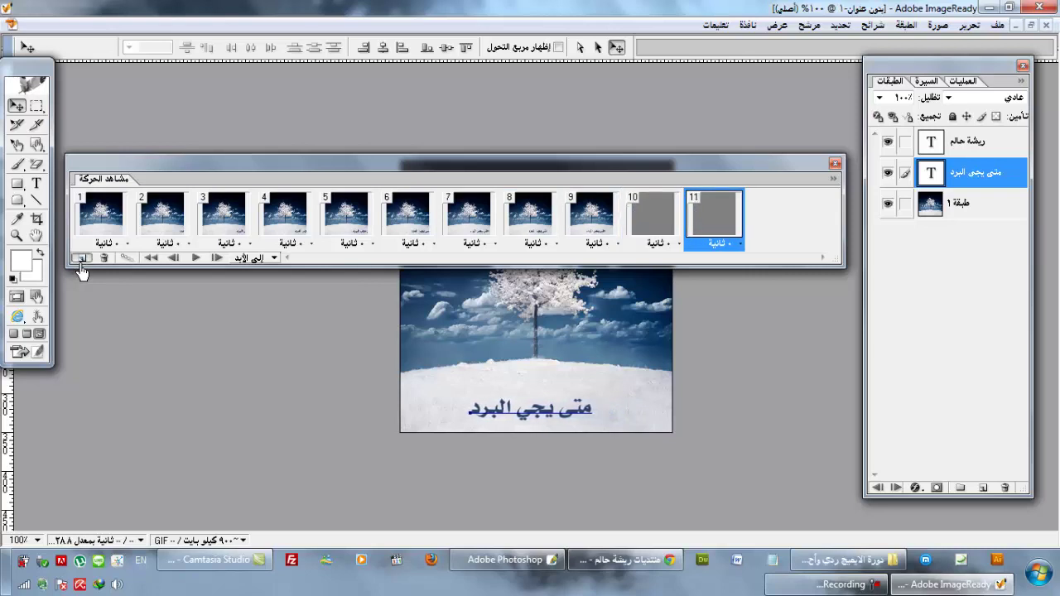
- Add a twelfth frame and nudge the "متى يجي البرد" text slightly left to its final position beneath the tree
click(82, 258)
key(Left)
key(Left)
key(Left)
key(Left)
key(Left)
key(Left)
key(Left)
key(Left)
key(Left)
key(Left)
key(Left)
key(Left)
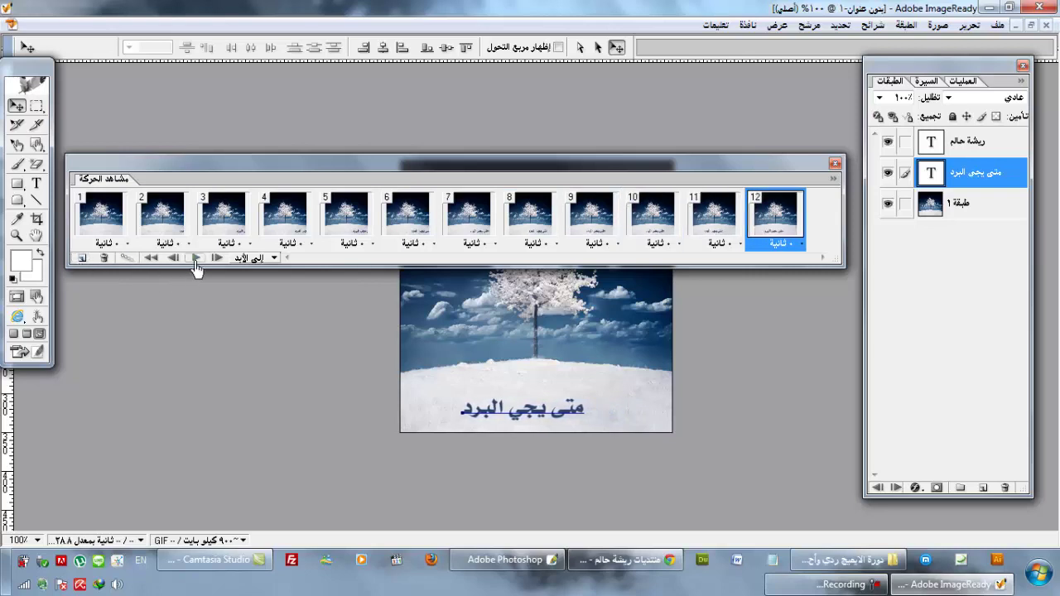
- Play the twelve-frame animation to check the text's sliding motion and stop the playback
click(195, 258)
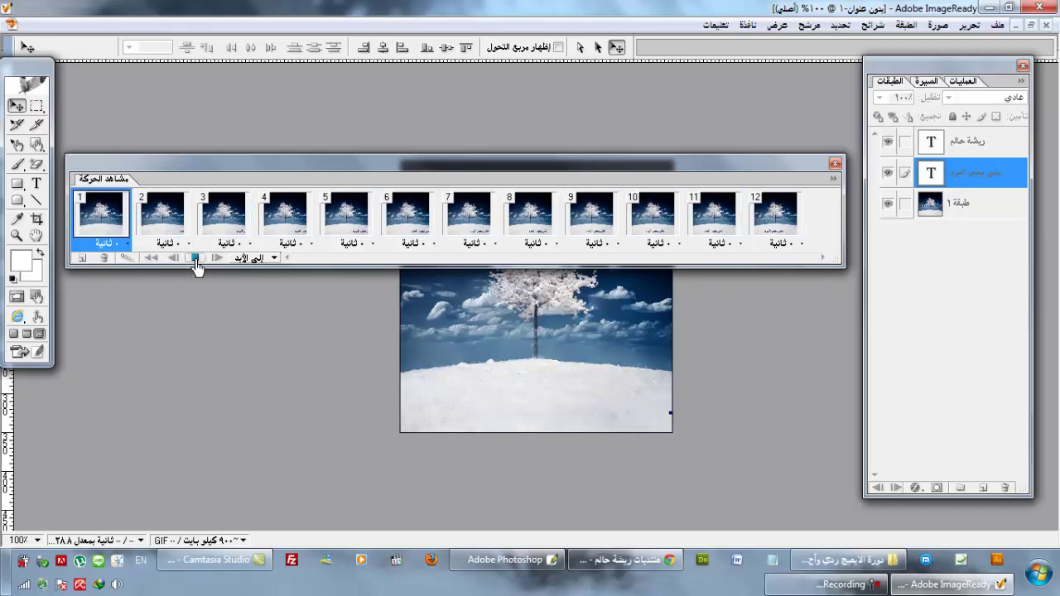
click(195, 258)
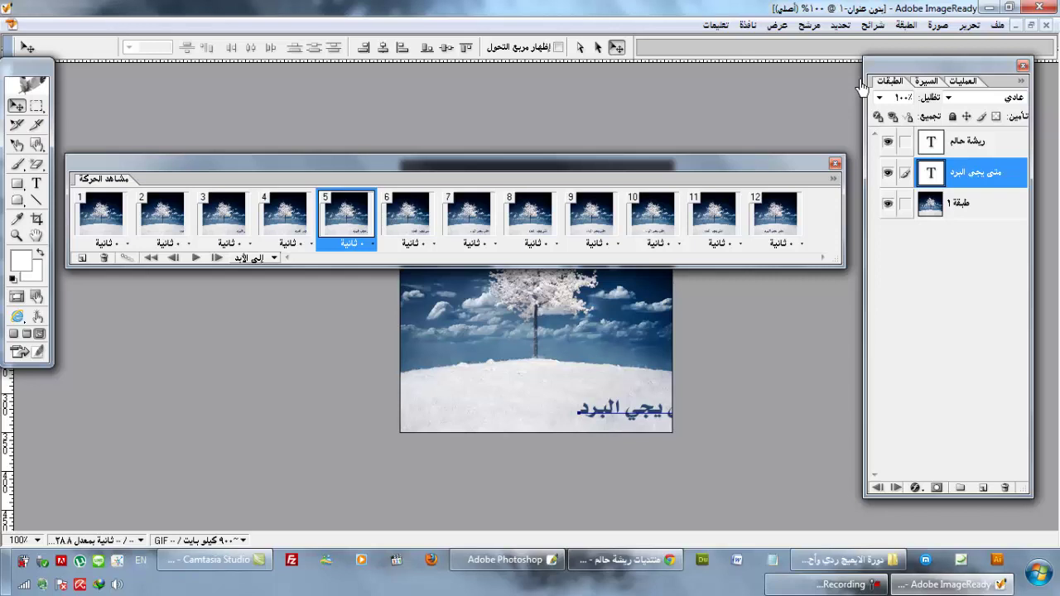
- Return to the earliest listed history state and delete every animation frame except the first
click(928, 82)
drag(1017, 391, 1018, 315)
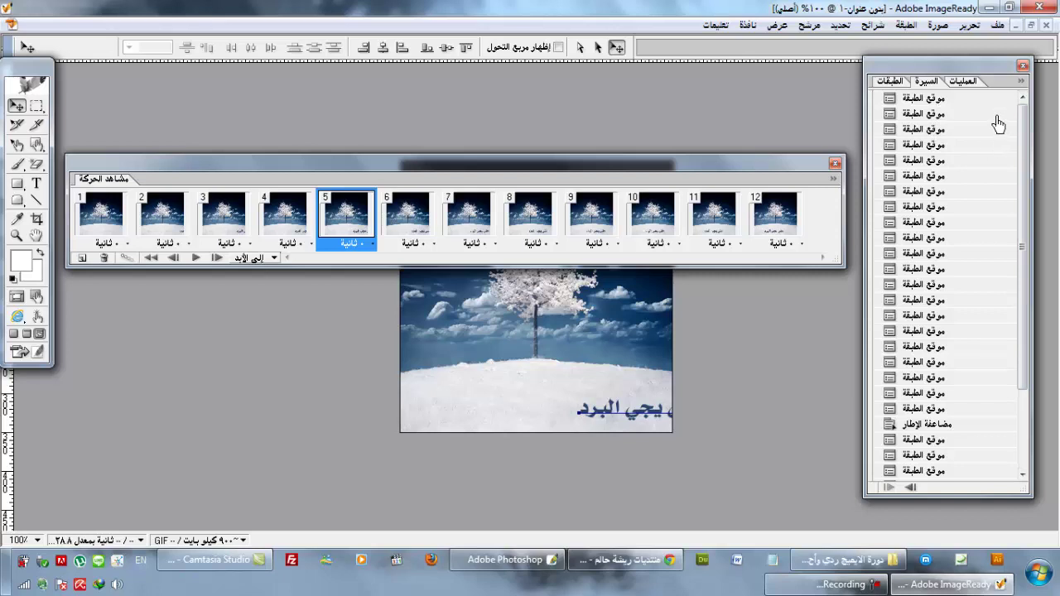
click(923, 98)
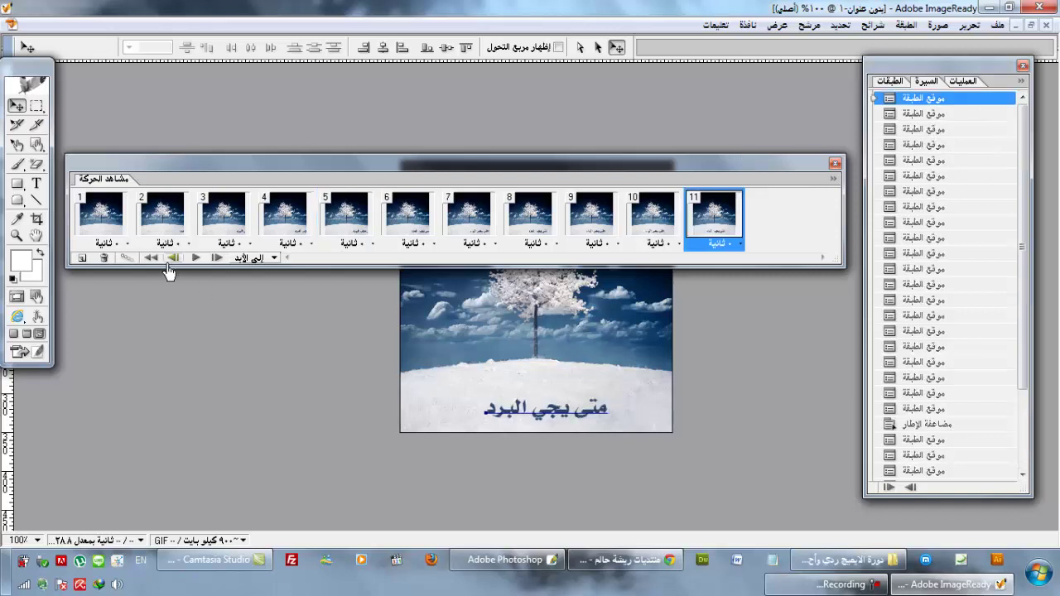
click(104, 258)
click(104, 258)
click(104, 259)
click(104, 258)
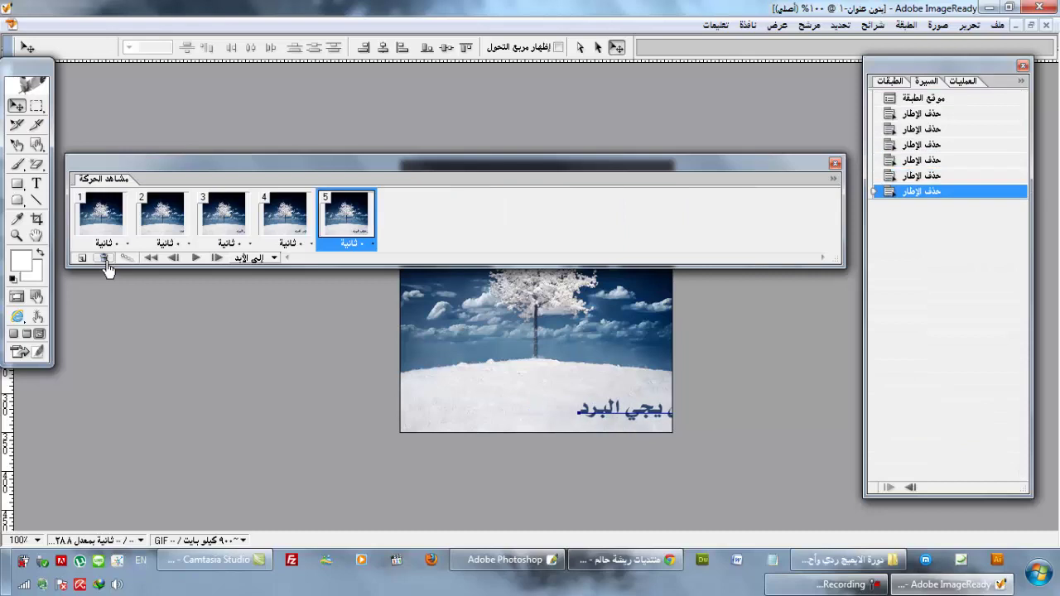
click(104, 258)
click(104, 258)
click(104, 258)
click(105, 259)
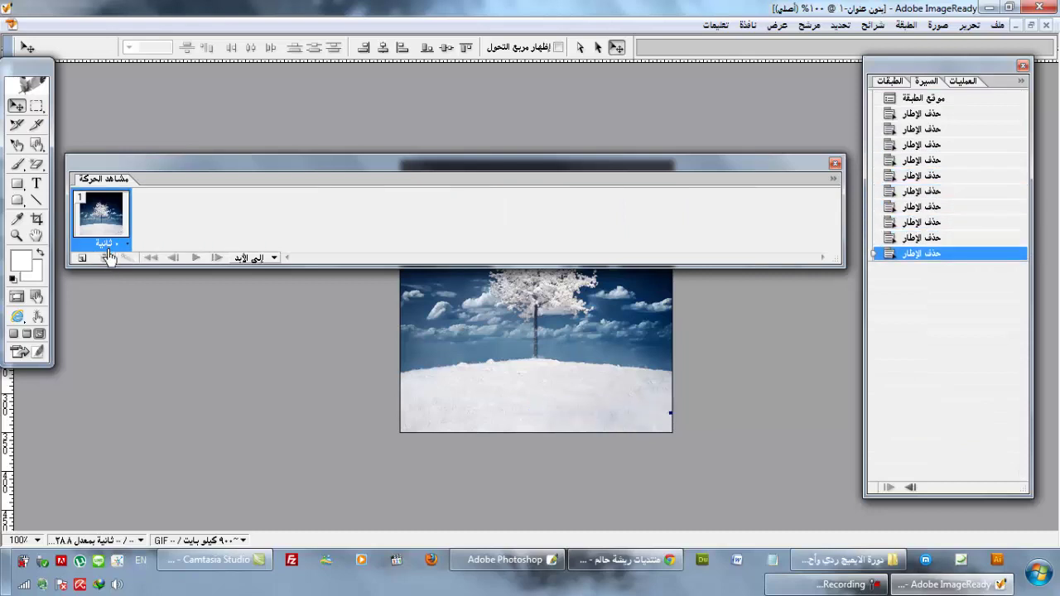
- Add a second frame and move the "متى يجي البرد" text left across the snow until it sits near the image's left edge
click(82, 258)
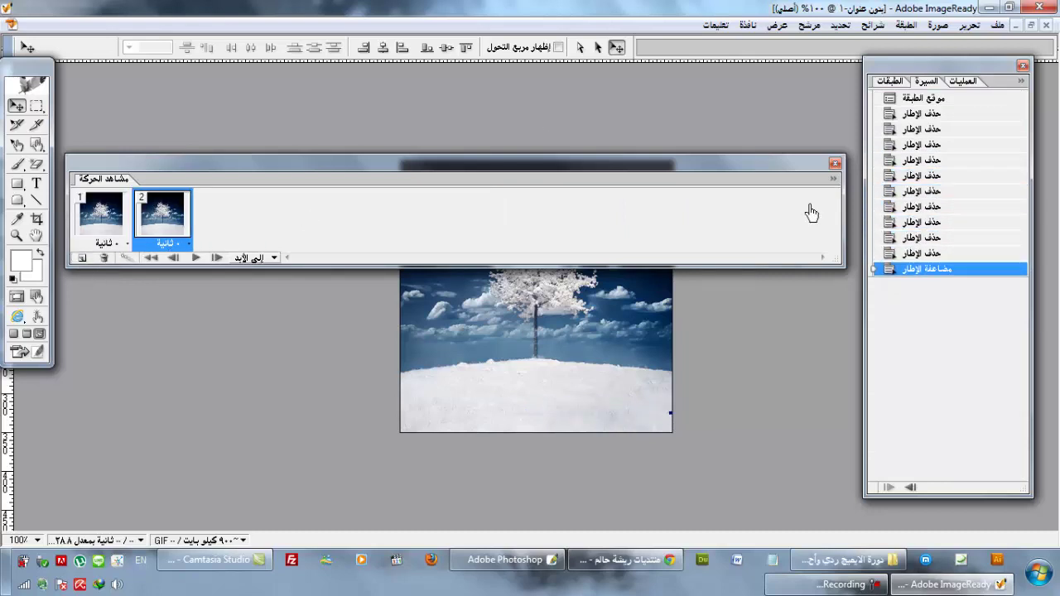
click(890, 81)
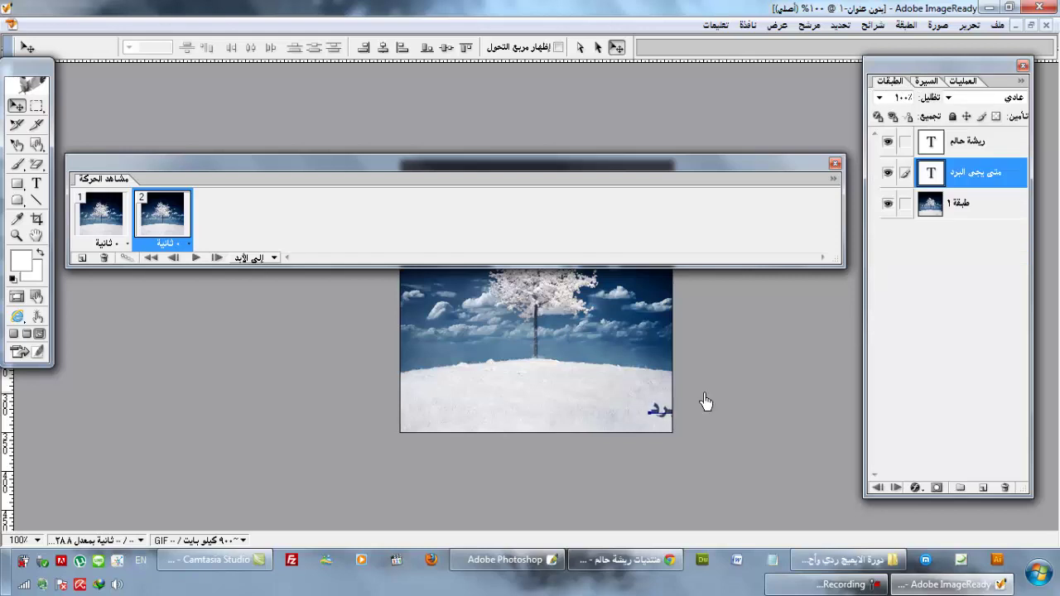
key(Left)
key(Left)
key(Left)
key(Left)
key(Left)
key(Left)
key(Left)
key(Left)
key(Left)
key(Left)
key(Left)
key(Left)
key(Left)
key(Left)
key(Left)
key(Left)
key(Left)
key(Left)
key(Left)
key(Left)
key(Left)
key(Left)
key(Left)
key(Left)
key(Left)
key(Left)
key(Left)
key(Left)
key(Left)
key(Left)
key(Left)
key(Left)
key(Left)
key(Left)
key(Left)
key(Left)
key(Left)
key(Left)
key(Left)
key(Left)
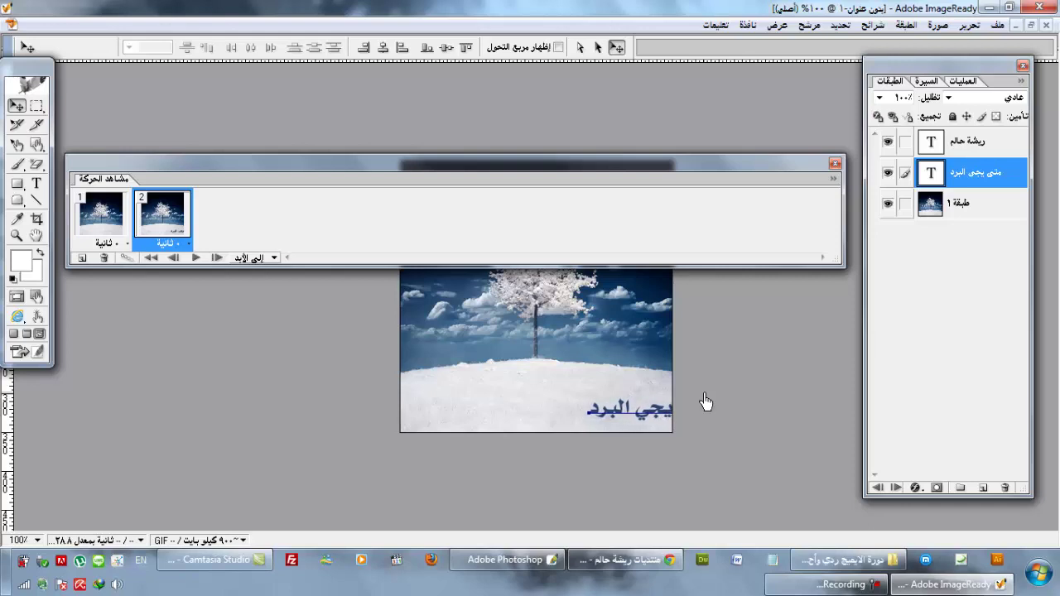
key(Left)
key(Left)
key(Left)
key(Left)
key(Left)
key(Left)
key(Left)
key(Left)
key(Left)
key(Left)
key(Left)
key(Left)
key(Left)
key(Left)
key(Left)
key(Left)
key(Left)
key(Left)
key(Left)
key(Left)
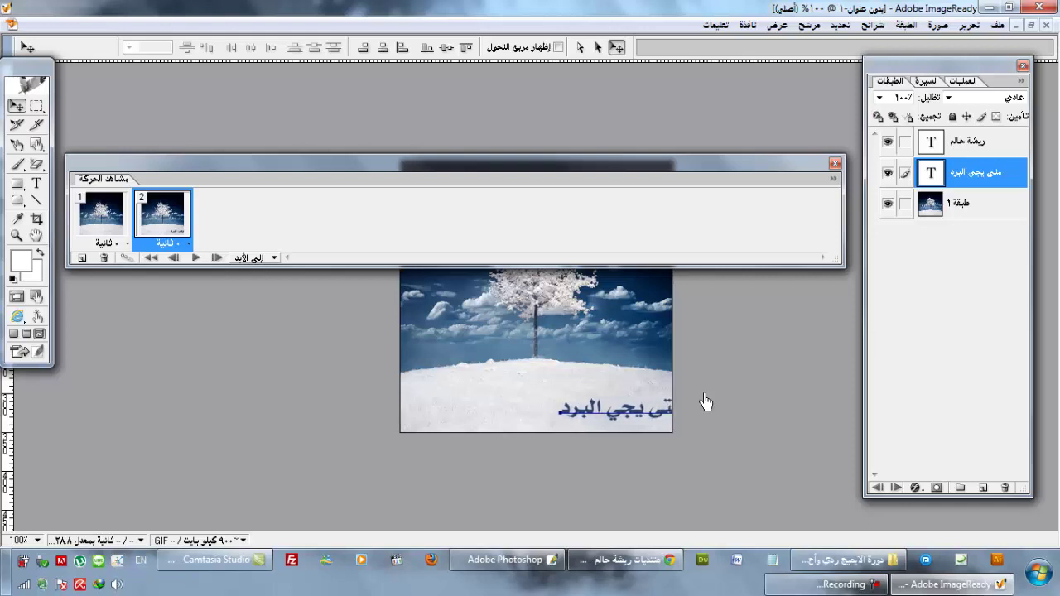
key(Left)
key(Left)
key(Left)
key(Left)
key(Left)
key(Left)
key(Left)
key(Left)
key(Left)
key(Left)
key(Left)
key(Left)
key(Left)
key(Left)
key(Left)
key(Left)
key(Left)
key(Left)
key(Left)
key(Left)
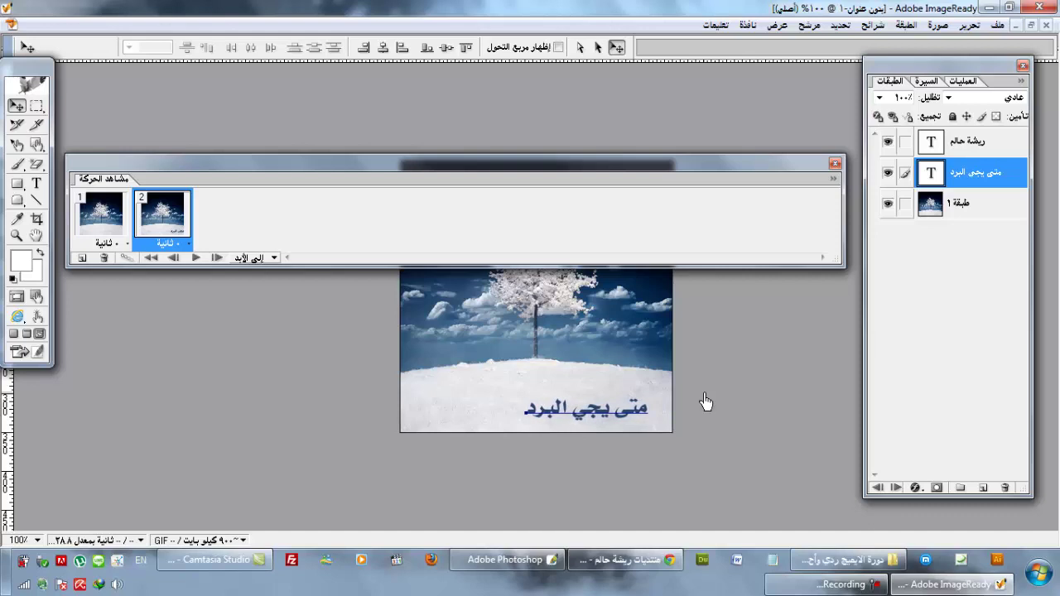
key(Left)
key(Left)
key(Left)
key(Left)
key(Left)
key(Left)
key(Left)
key(Left)
key(Left)
key(Left)
key(Left)
key(Left)
key(Left)
key(Left)
key(Left)
key(Left)
key(Left)
key(Left)
key(Left)
key(Left)
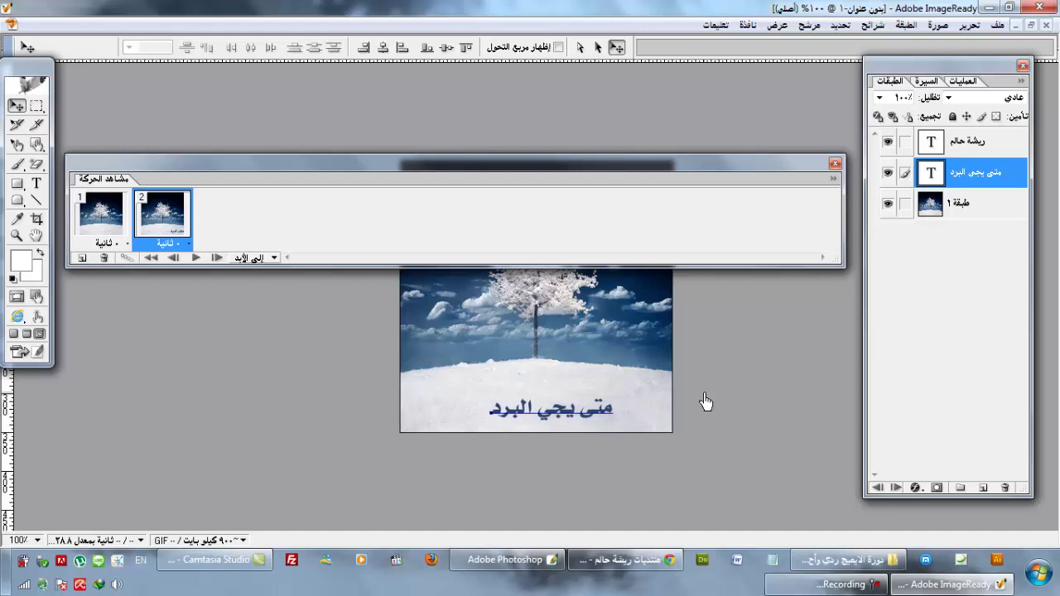
key(Left)
key(Left)
key(Left)
key(Left)
key(Left)
key(Left)
key(Left)
key(Left)
key(Left)
key(Left)
key(Left)
key(Left)
key(Left)
key(Left)
key(Left)
key(Left)
key(Left)
key(Left)
key(Left)
key(Left)
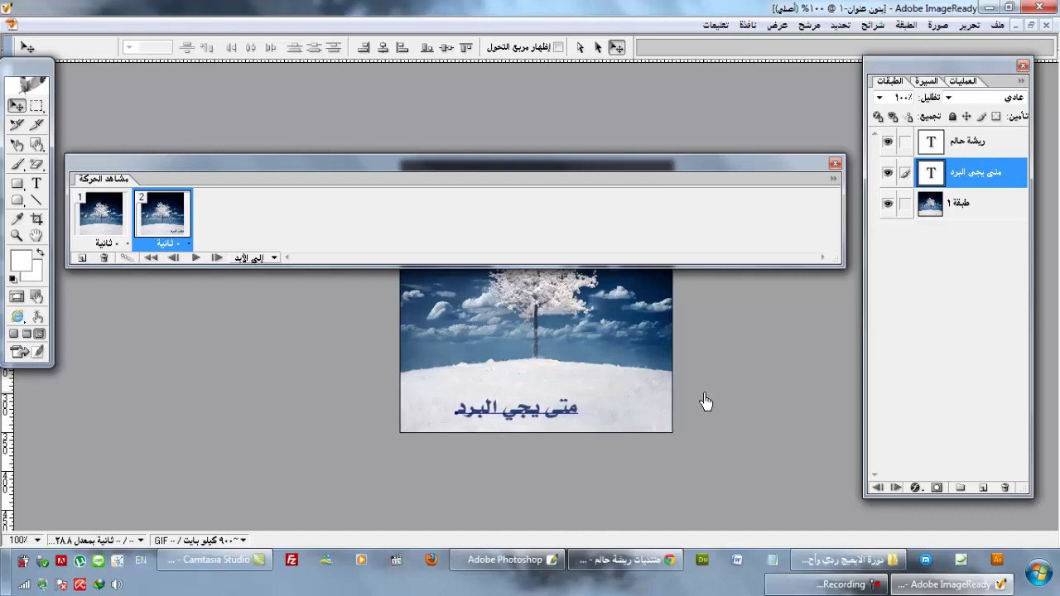
key(Left)
key(Left)
key(Left)
key(Left)
key(Left)
key(Left)
key(Left)
key(Left)
key(Left)
key(Left)
key(Left)
key(Left)
key(Left)
key(Left)
key(Left)
key(Left)
key(Left)
key(Left)
key(Left)
key(Left)
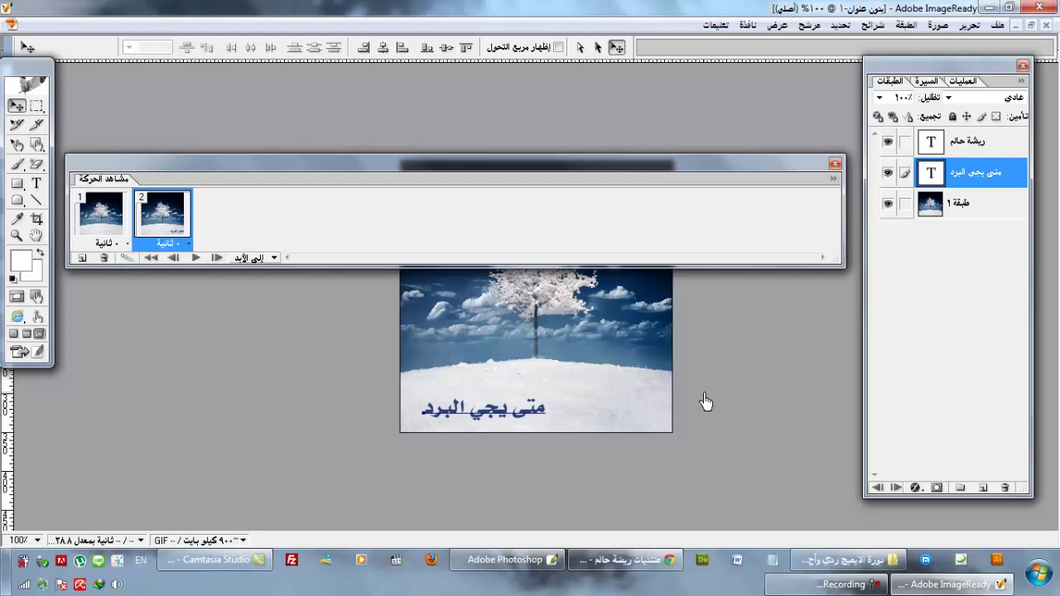
- Move the "متى يجي البرد" text in the second frame left until it is completely outside the image
key(Left)
key(Left)
key(Left)
key(Left)
key(Left)
key(Left)
key(Left)
key(Left)
key(Left)
key(Left)
key(Left)
key(Left)
key(Left)
key(Left)
key(Left)
key(Left)
key(Left)
key(Left)
key(Left)
key(Left)
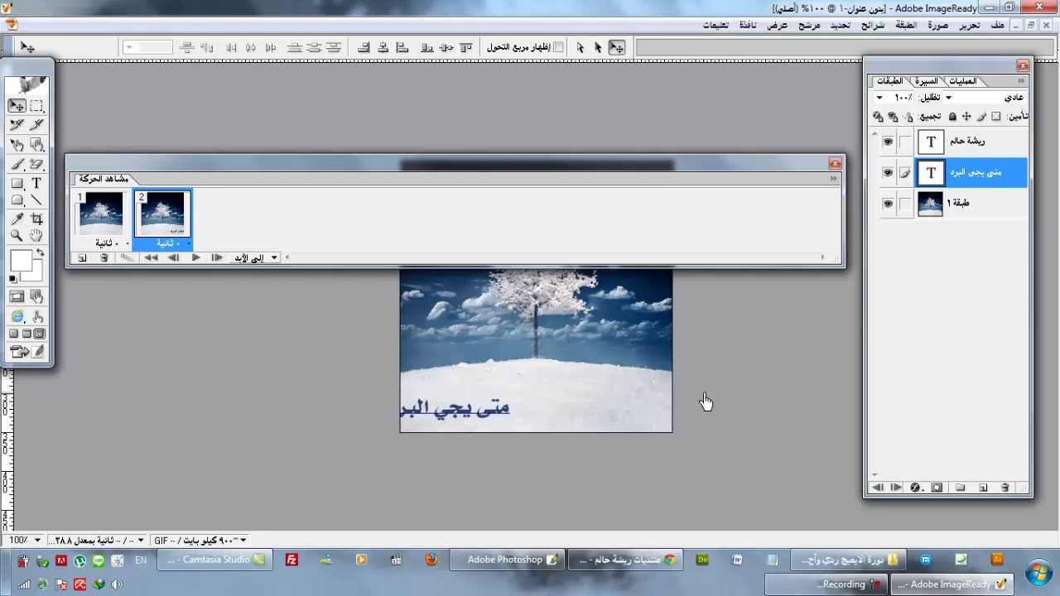
key(Left)
key(Left)
key(Left)
key(Left)
key(Left)
key(Left)
key(Left)
key(Left)
key(Left)
key(Left)
key(Left)
key(Left)
key(Left)
key(Left)
key(Left)
key(Left)
key(Left)
key(Left)
key(Left)
key(Left)
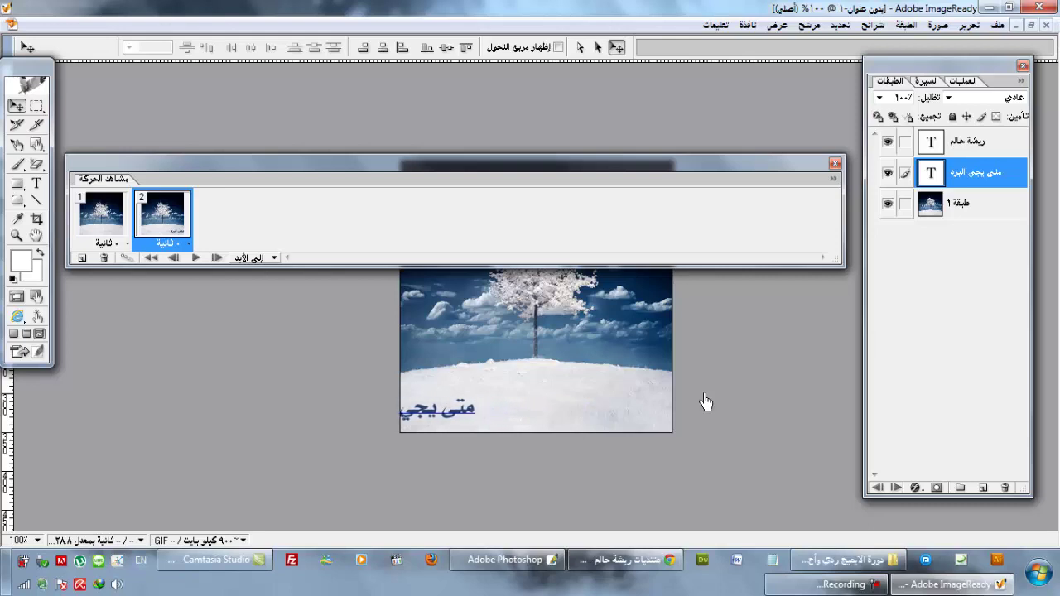
key(Left)
key(Left)
key(Left)
key(Left)
key(Left)
key(Left)
key(Left)
key(Left)
key(Left)
key(Left)
key(Left)
key(Left)
key(Left)
key(Left)
key(Left)
key(Left)
key(Left)
key(Left)
key(Left)
key(Left)
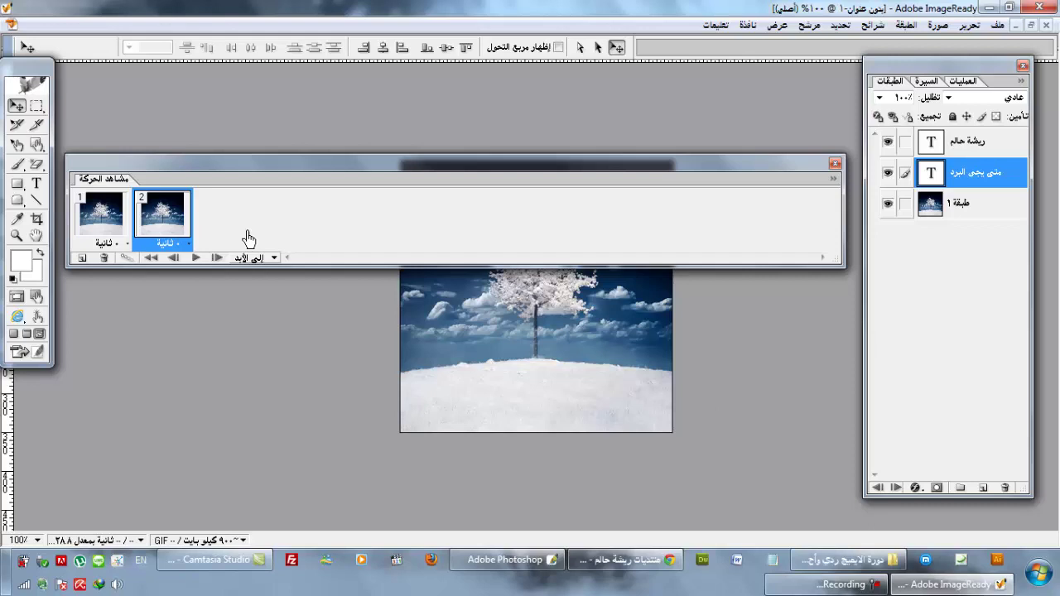
- Tween the second frame with the previous frame across all layers, adding 25 frames, and preview the animation
click(127, 258)
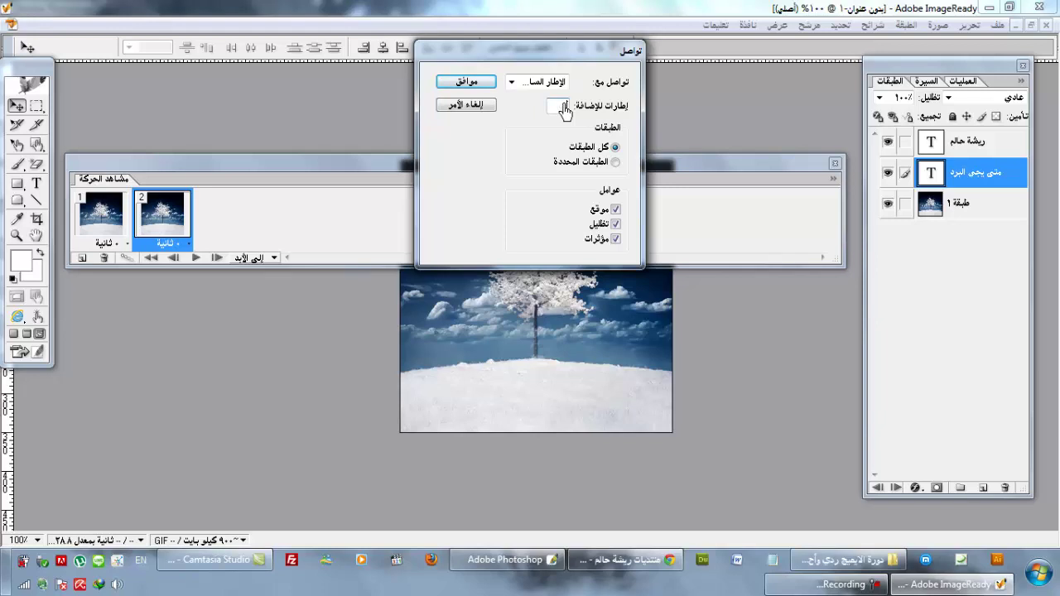
key(Return)
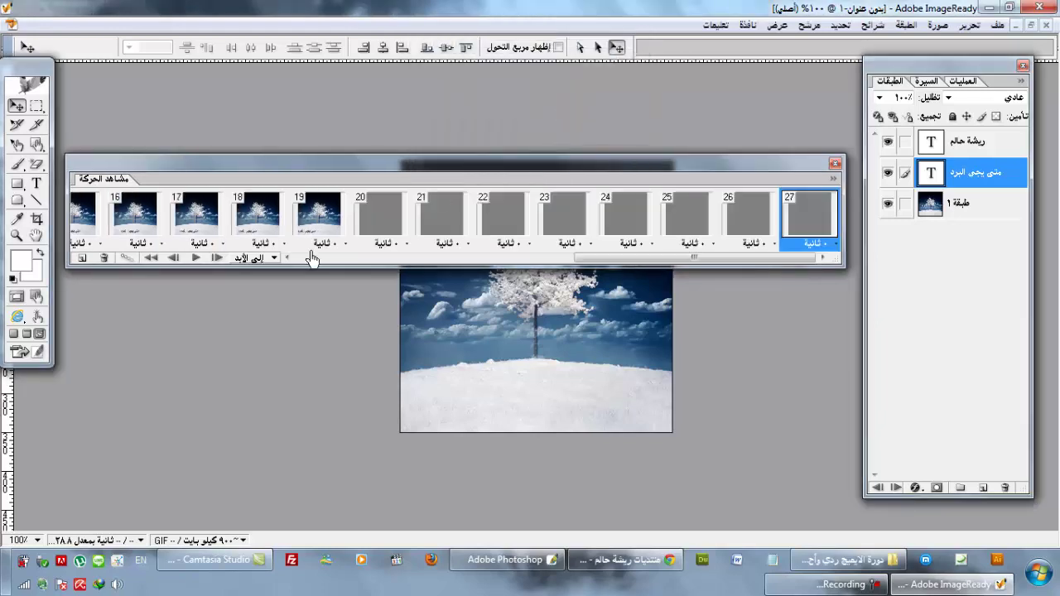
click(194, 258)
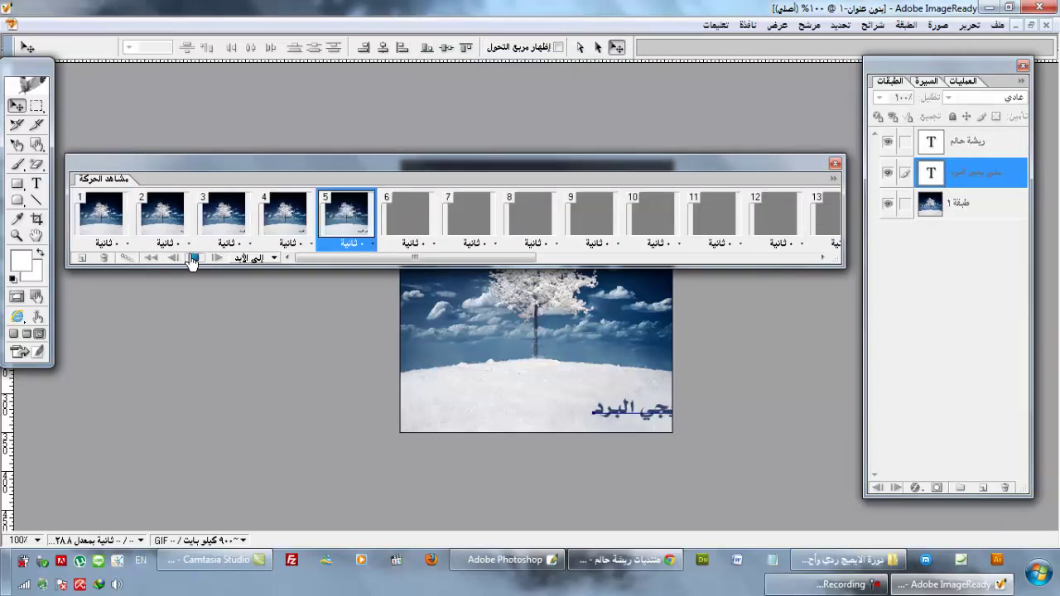
click(193, 257)
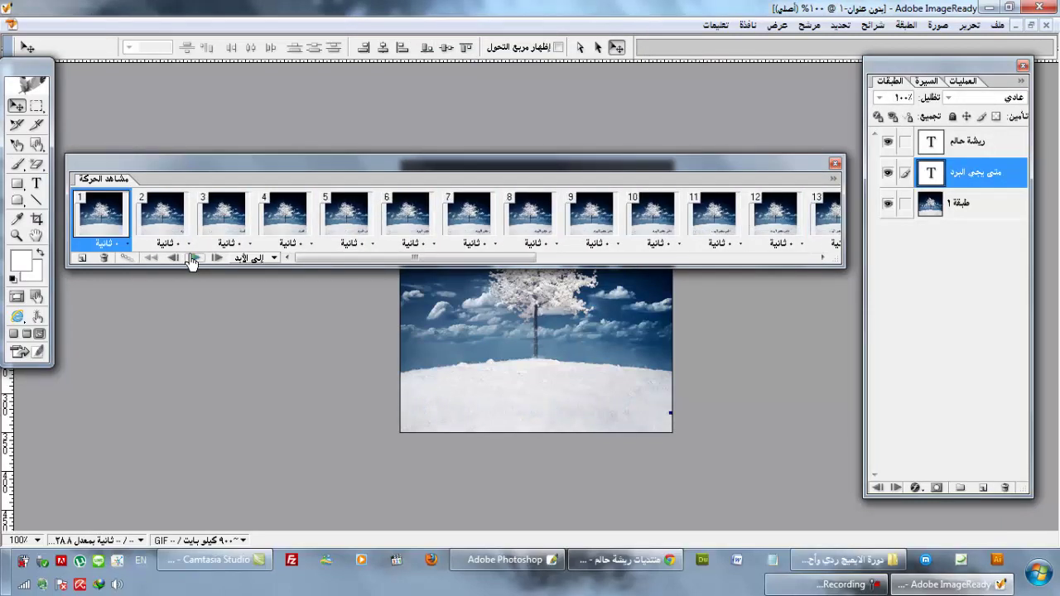
- Select all animation frames and set their delay to 0.1 seconds
drag(409, 257, 776, 241)
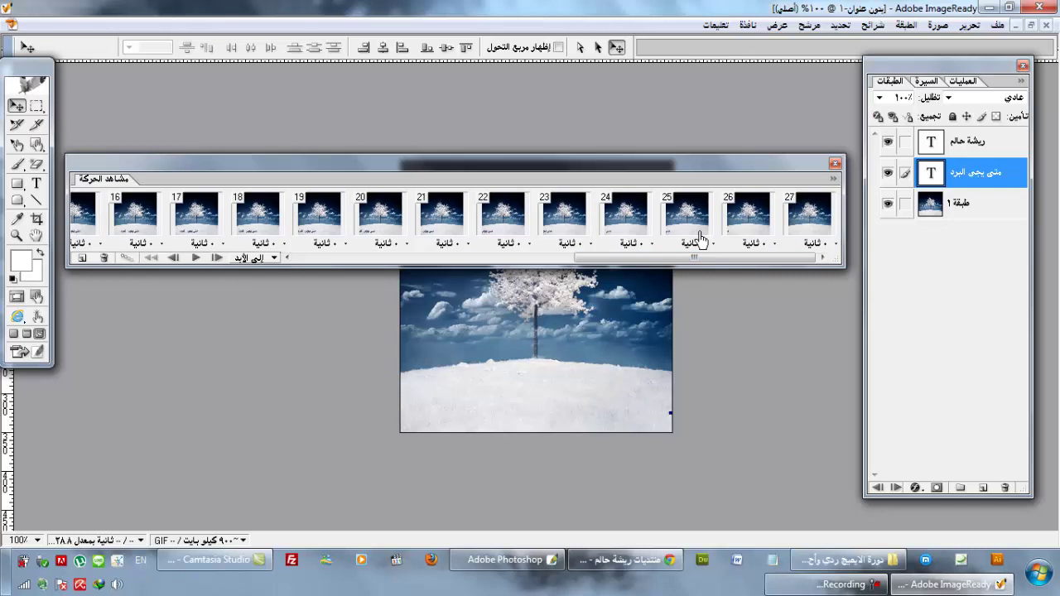
click(833, 179)
click(629, 260)
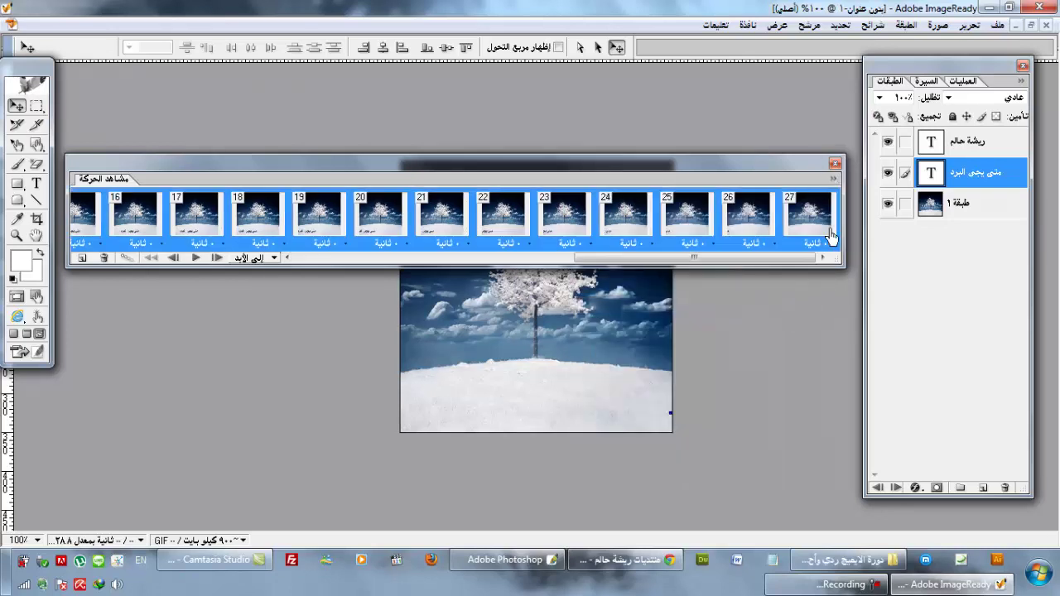
click(831, 248)
click(712, 321)
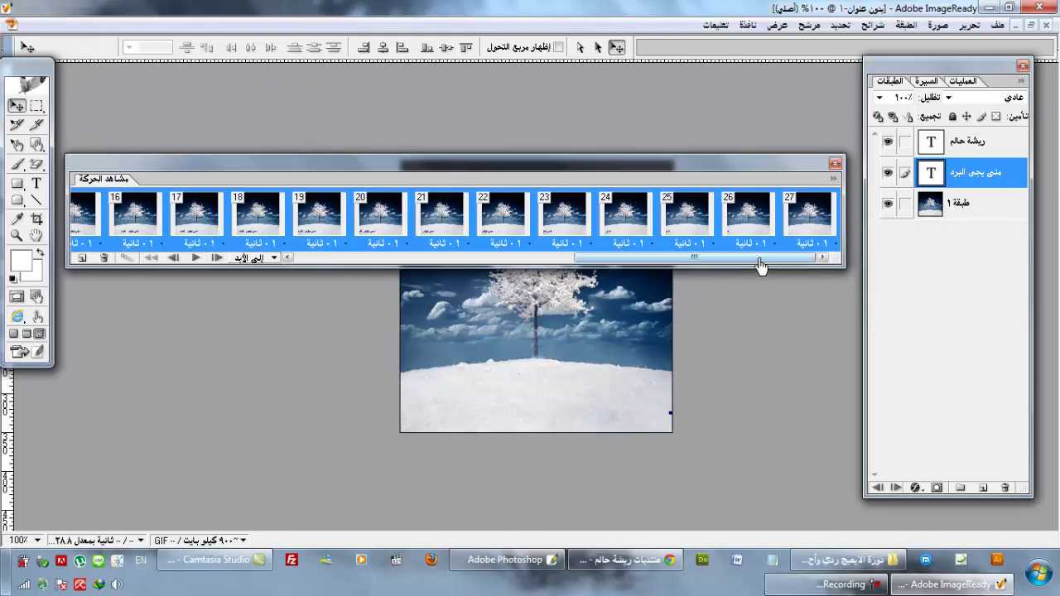
- Play the animation from the first frame to check the text's slower sliding motion, and stop the playback
drag(677, 258, 371, 323)
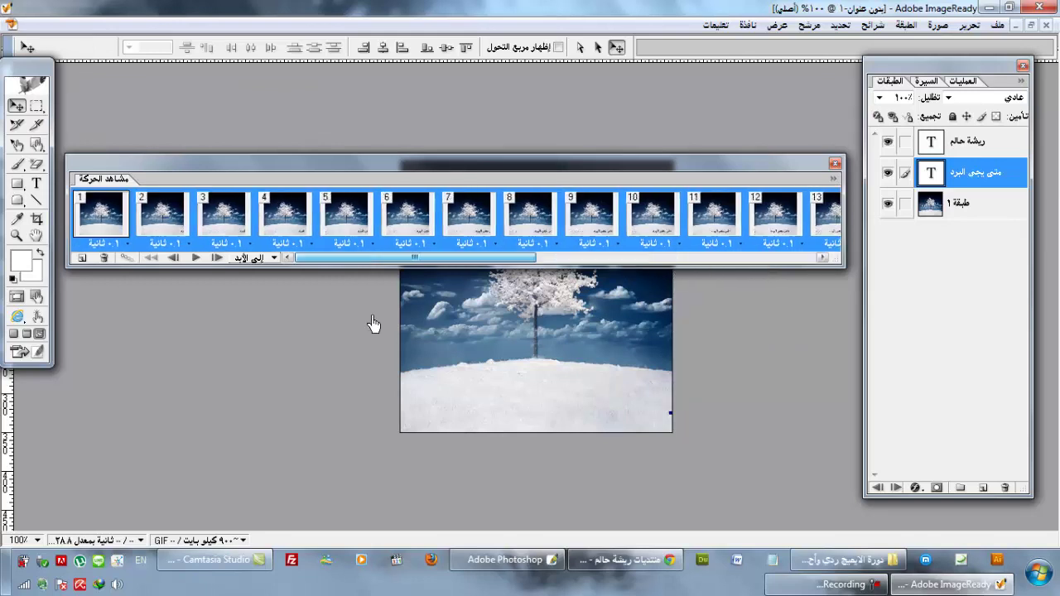
click(103, 222)
click(193, 259)
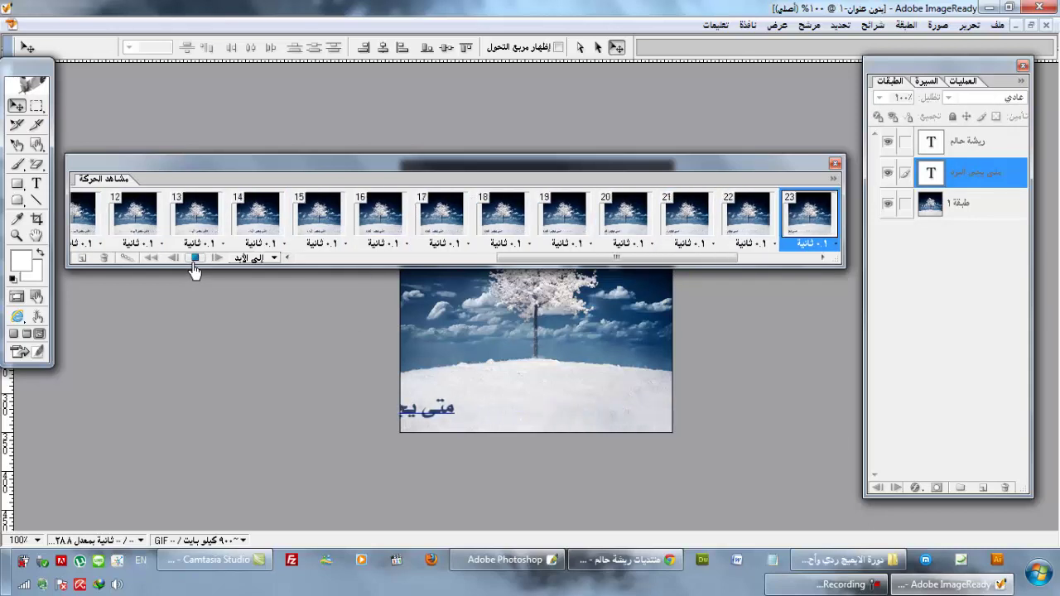
click(193, 266)
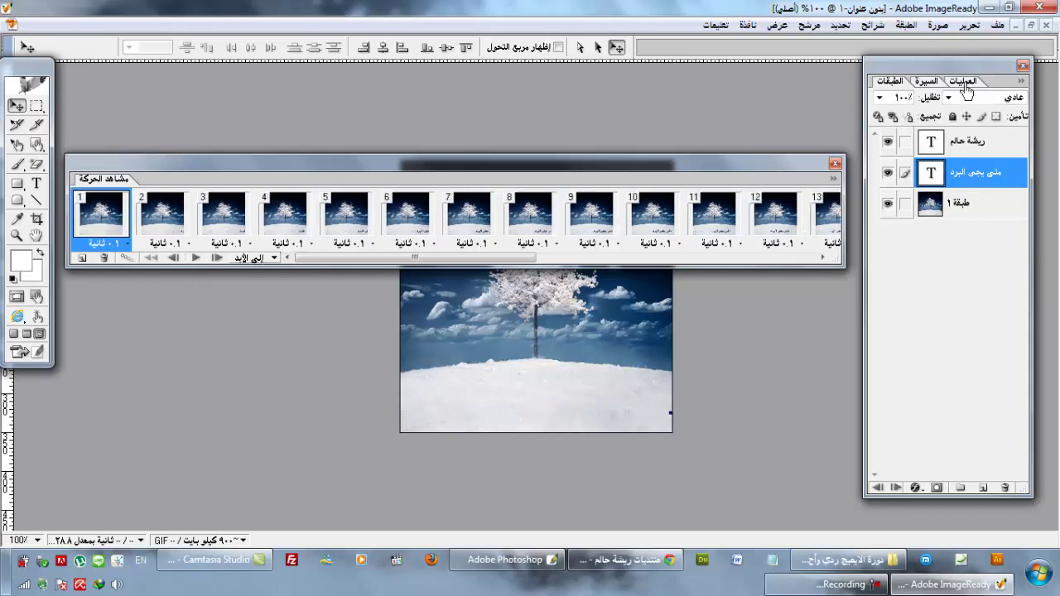
click(996, 25)
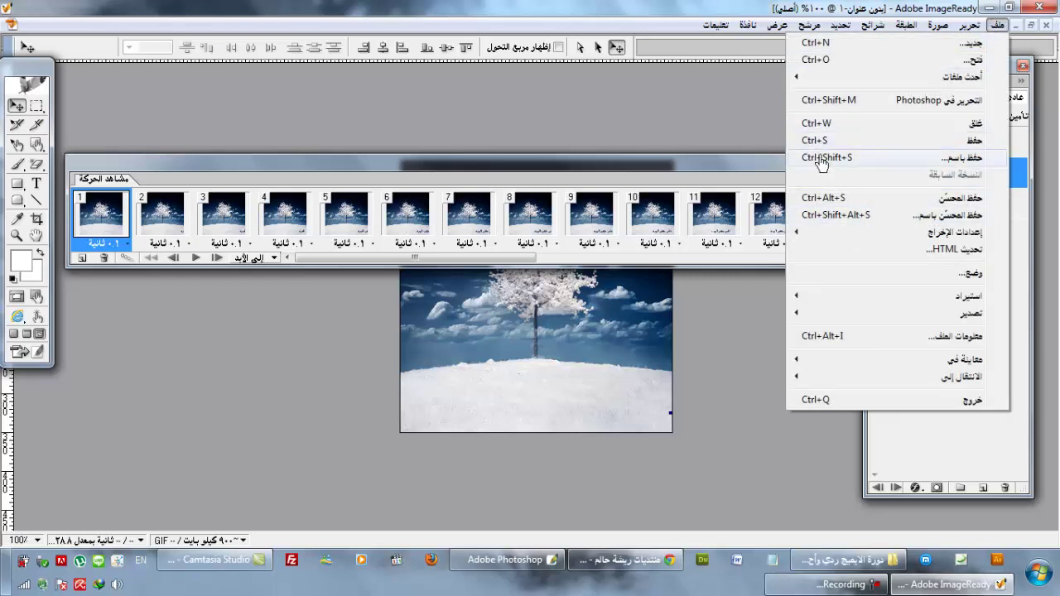
click(729, 125)
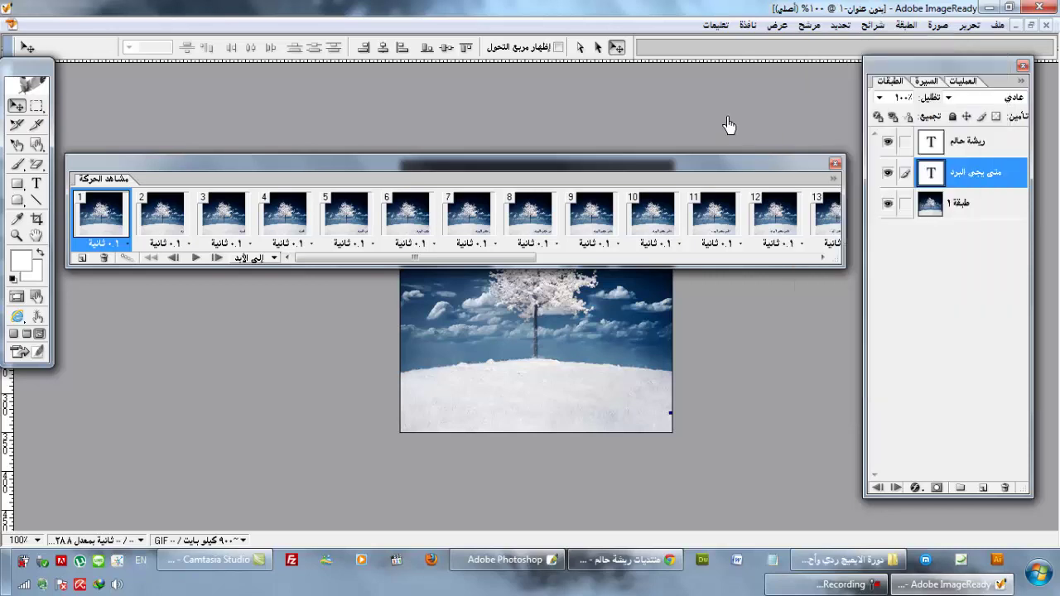
- Switch to the Chrome window with the منتديات ريشة حالم forum to view the animated effects in its header
click(638, 565)
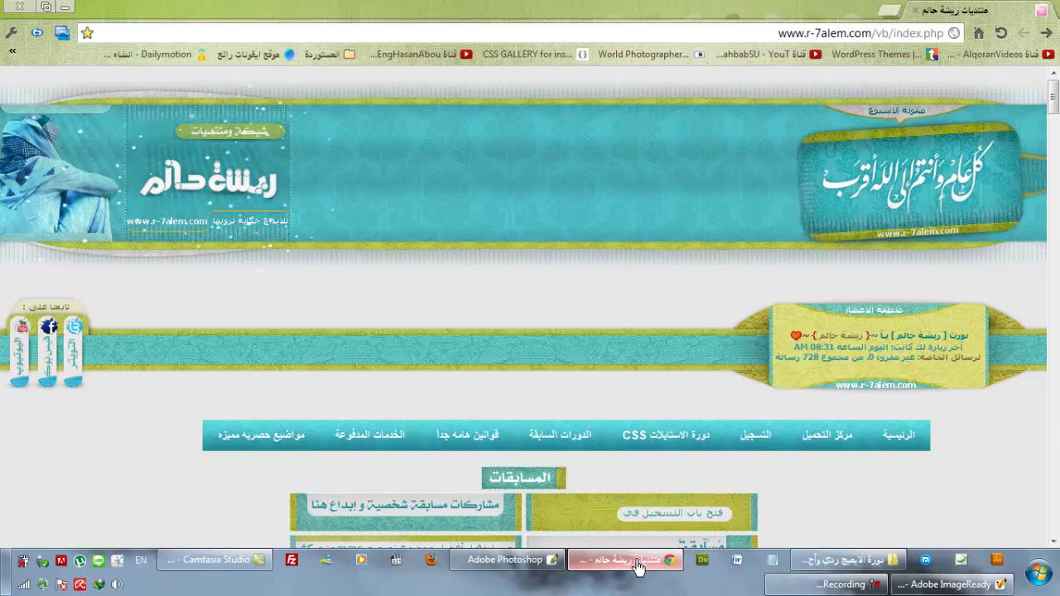
click(638, 563)
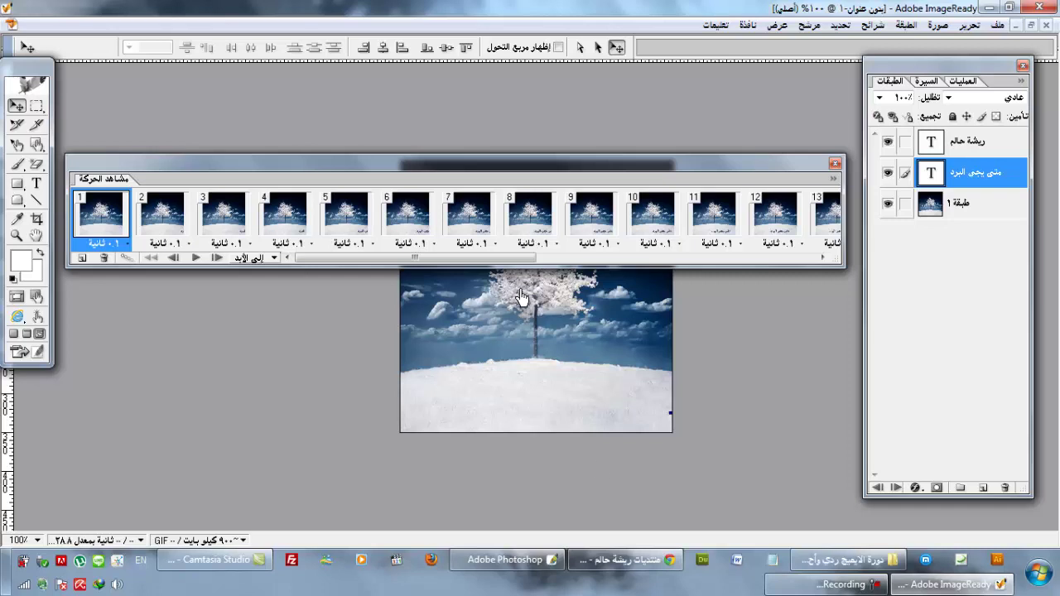
click(634, 571)
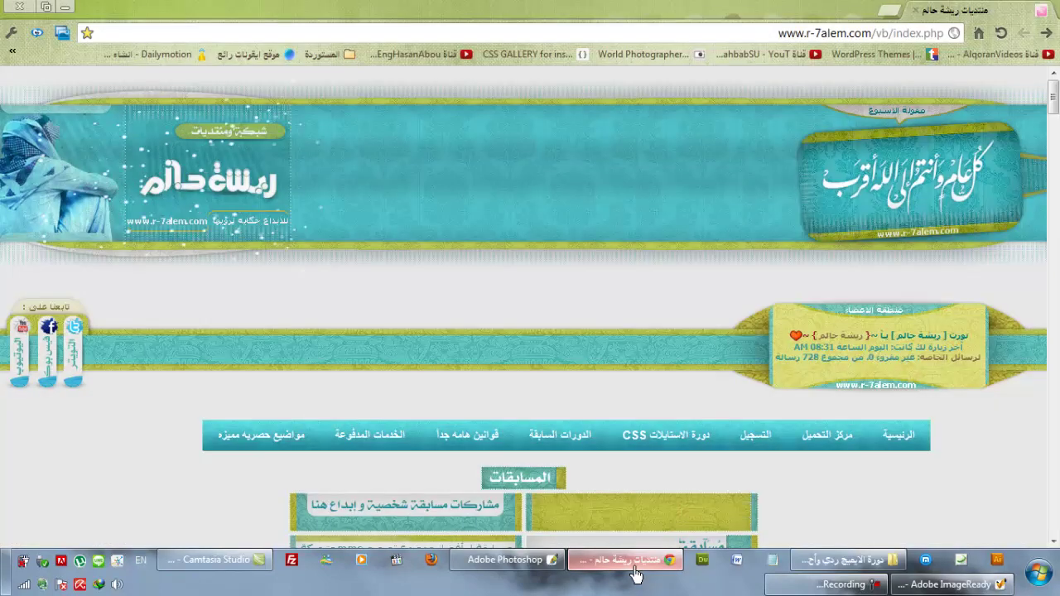